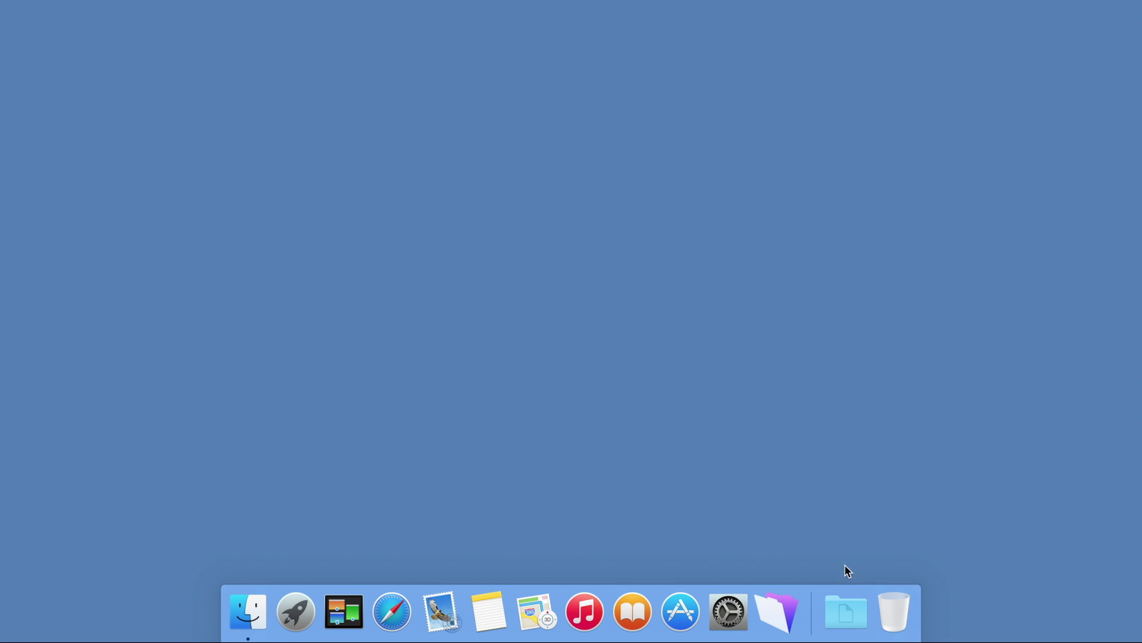
Open Customers.xlsx from the Documents folder in FileMaker Pro to convert it into a database
click(845, 610)
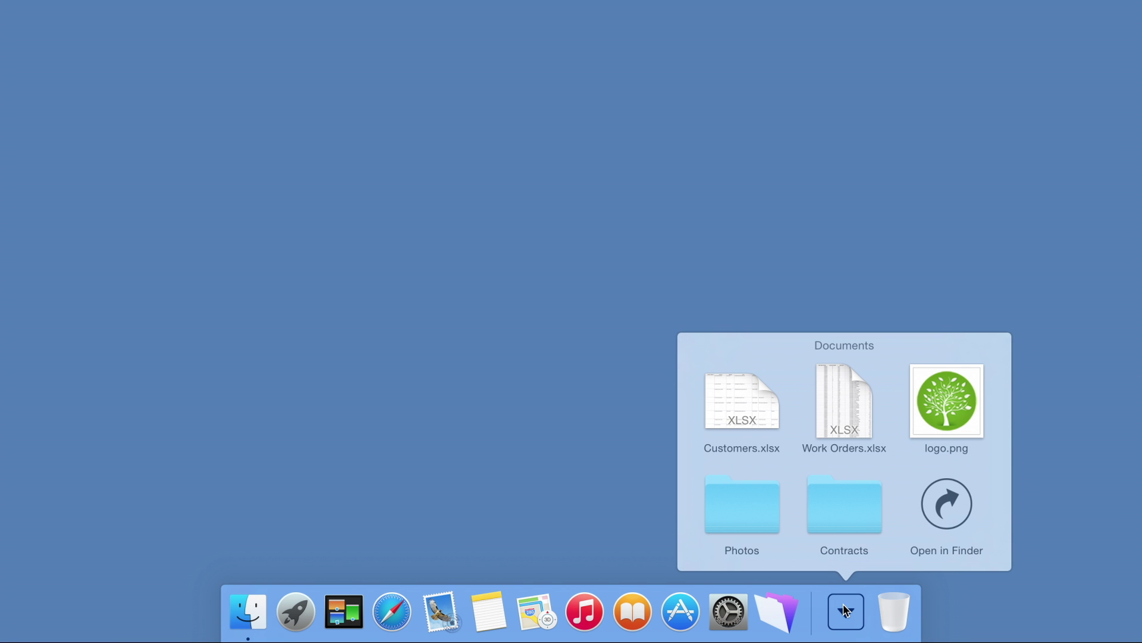
drag(745, 405, 774, 607)
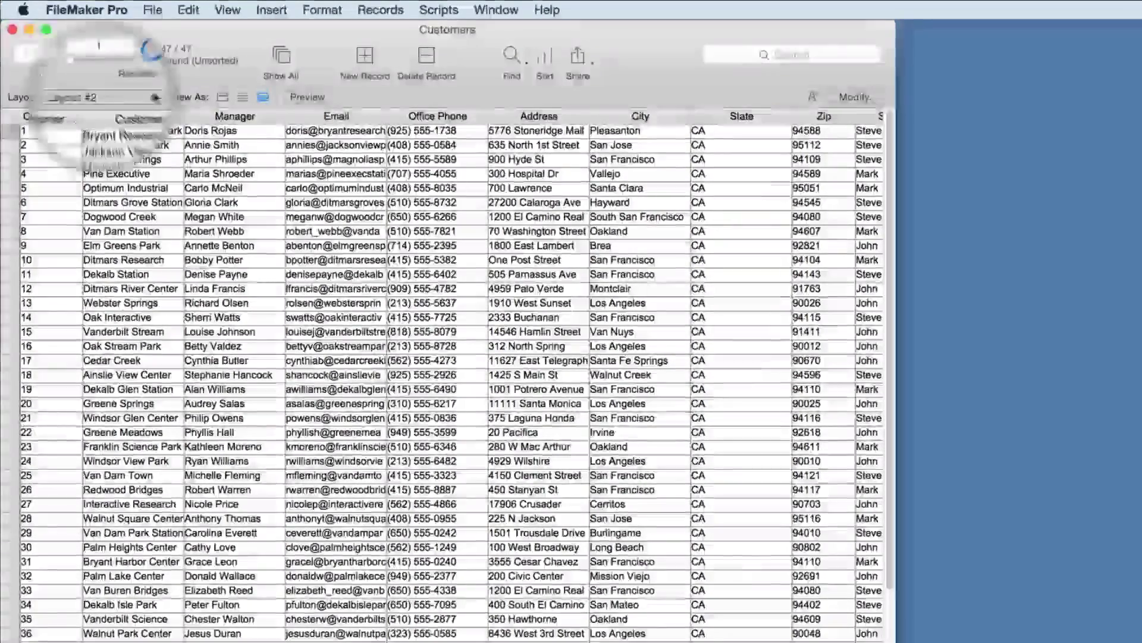
Switch the Customers database to Layout #1 and open that layout for editing
click(175, 93)
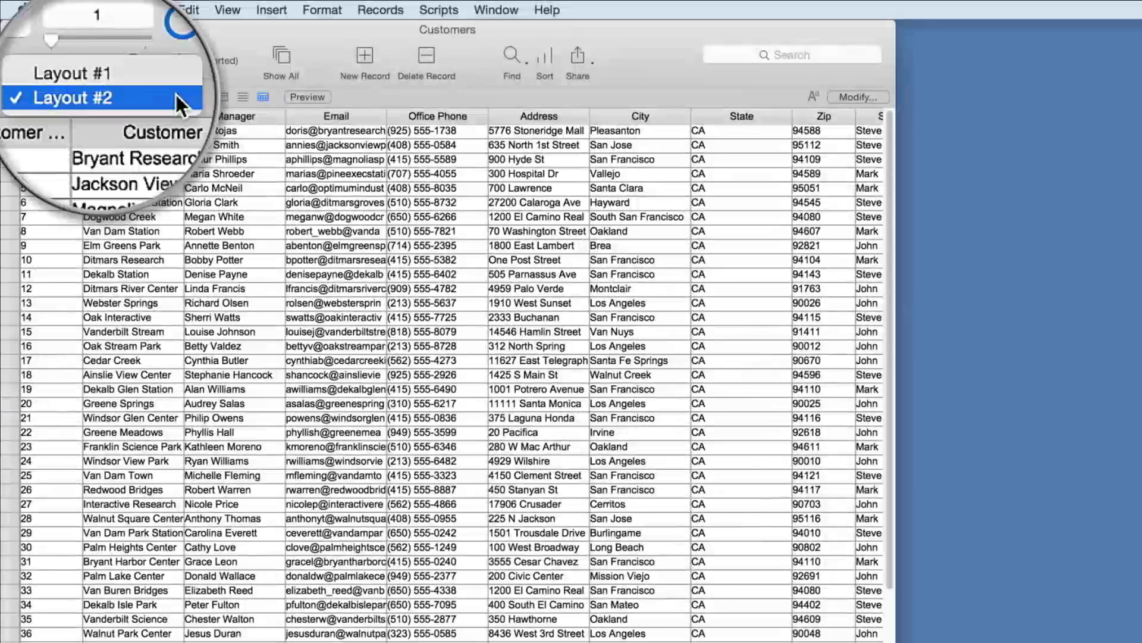
click(175, 70)
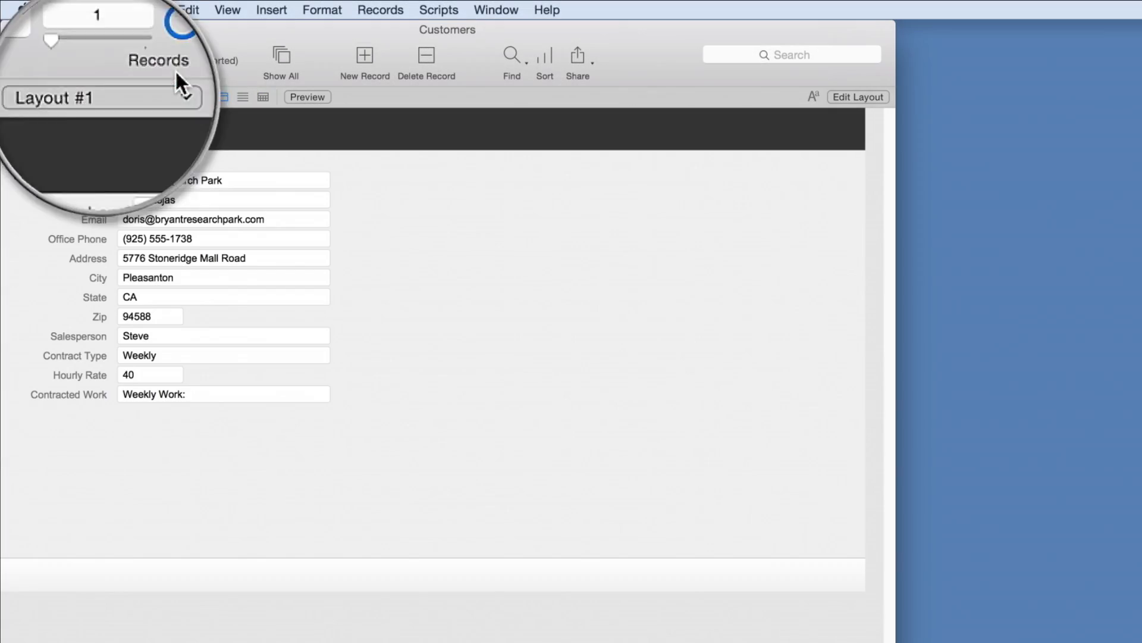
click(857, 97)
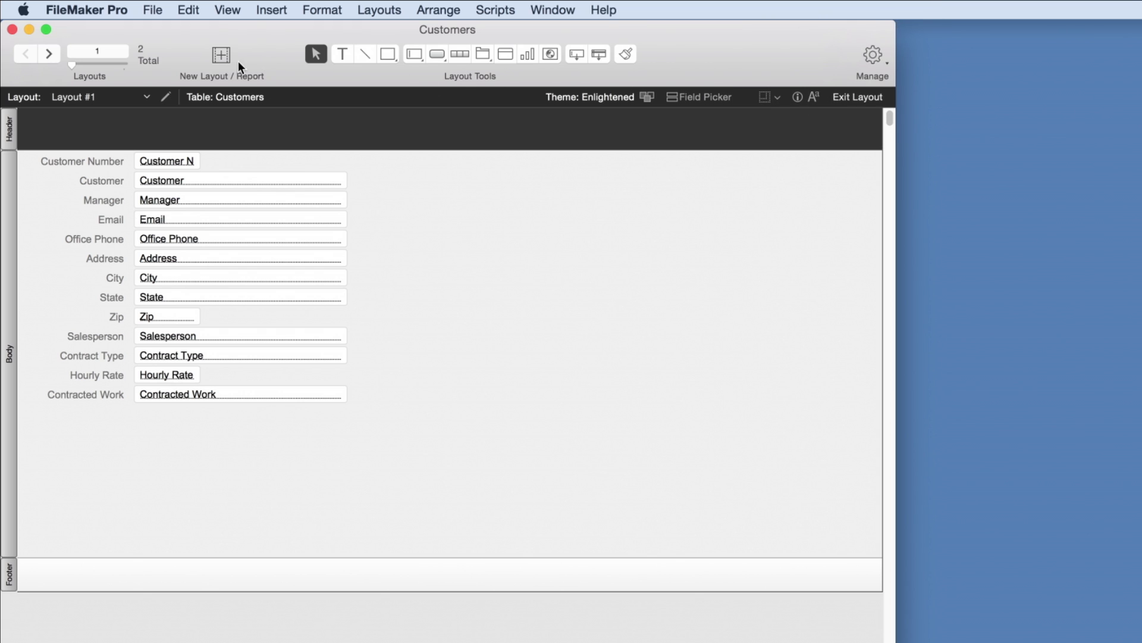
Create a new layout named Customers as an iPad form in landscape orientation
click(220, 56)
text(Customers)
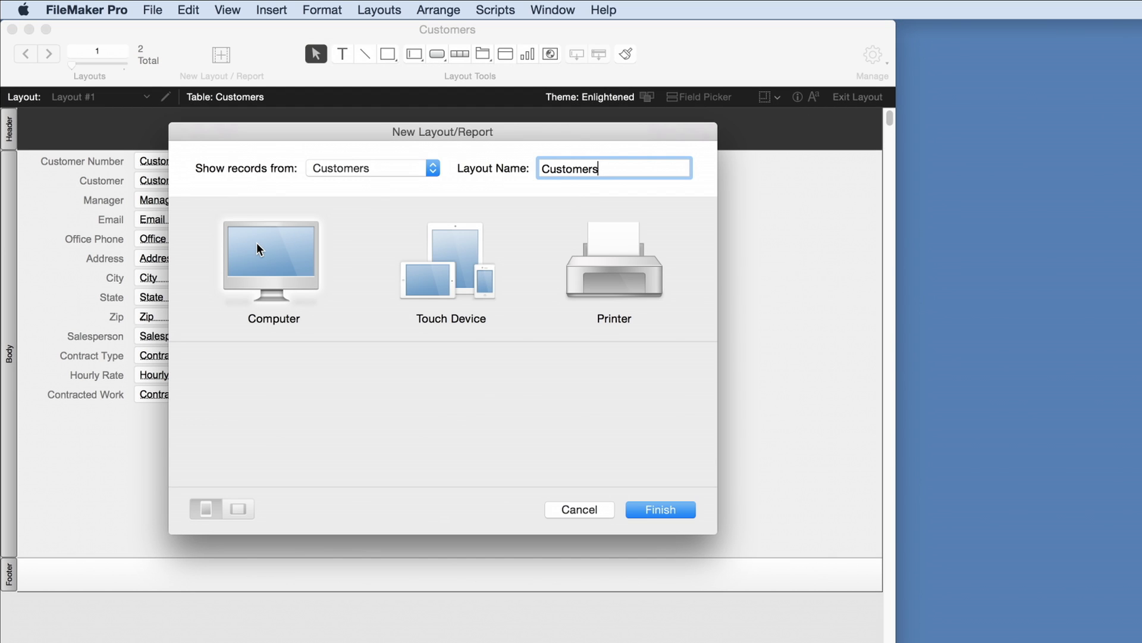
click(397, 260)
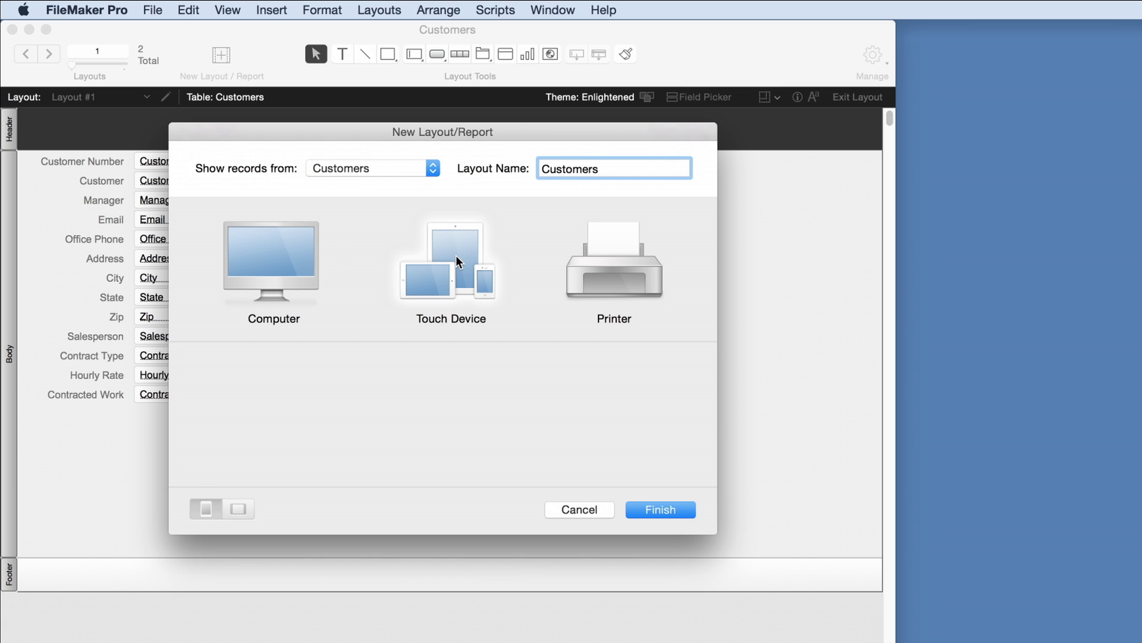
click(571, 260)
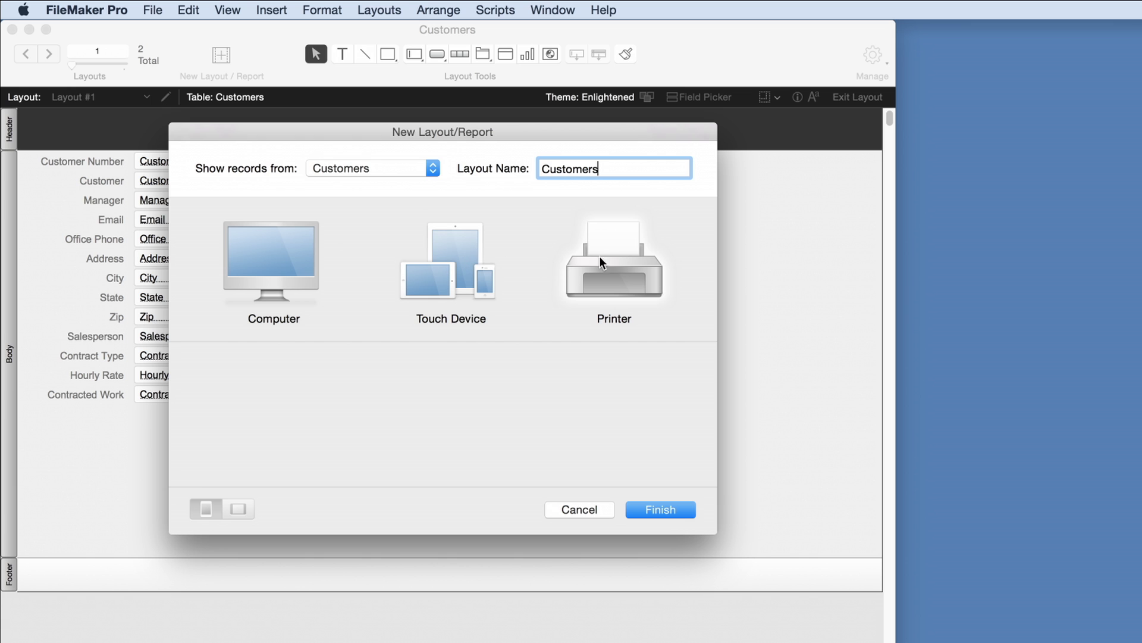
click(476, 256)
click(455, 255)
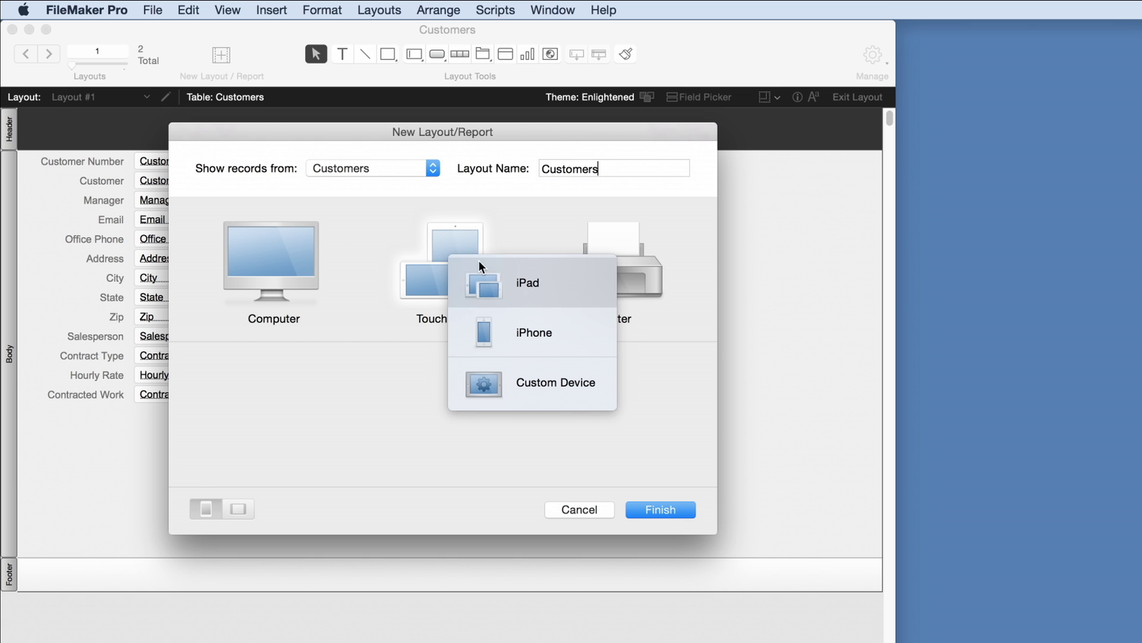
click(500, 282)
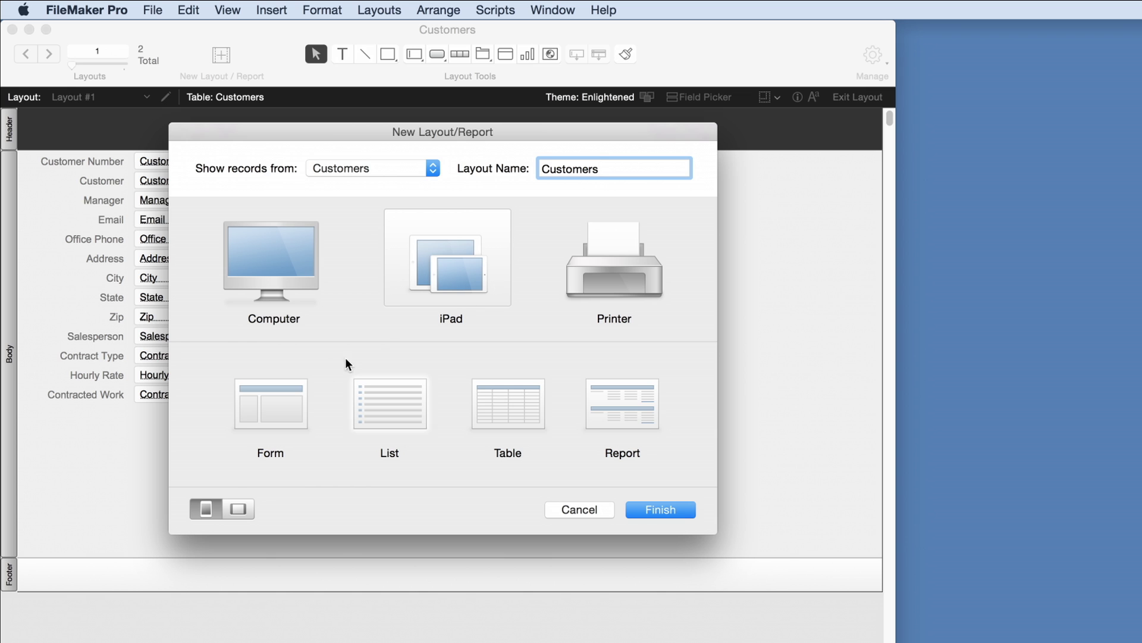
click(269, 402)
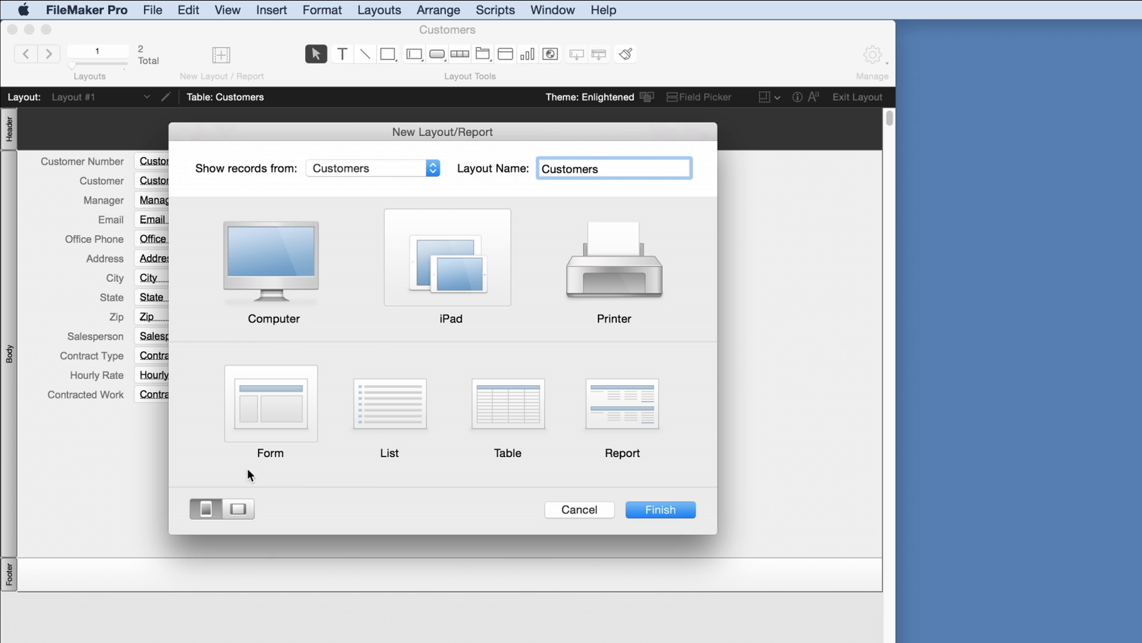
click(236, 507)
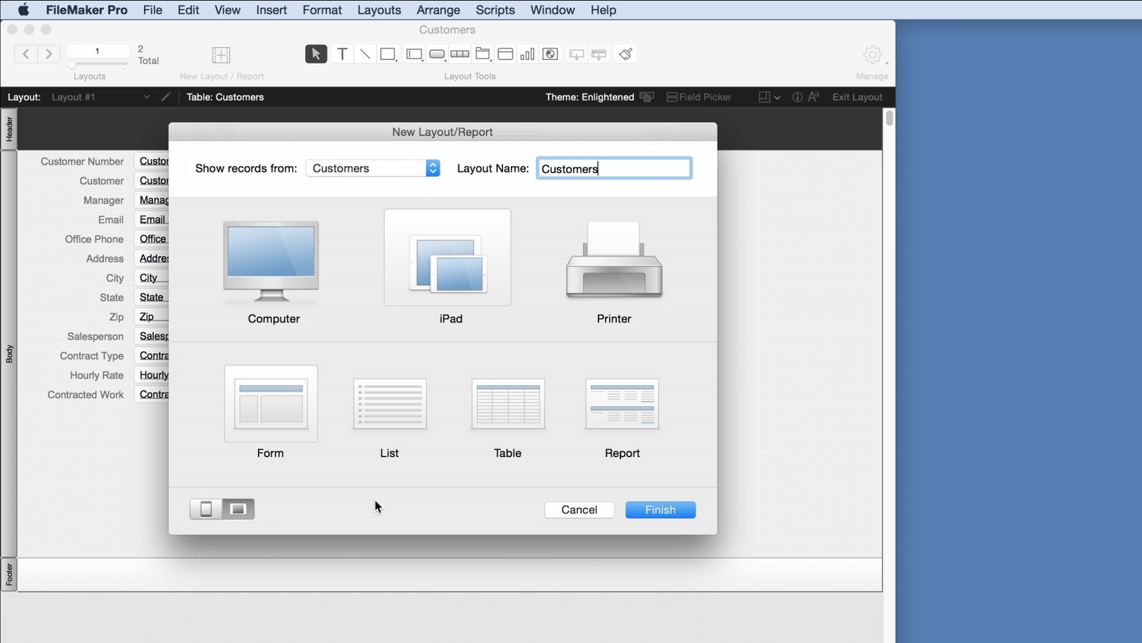
click(634, 511)
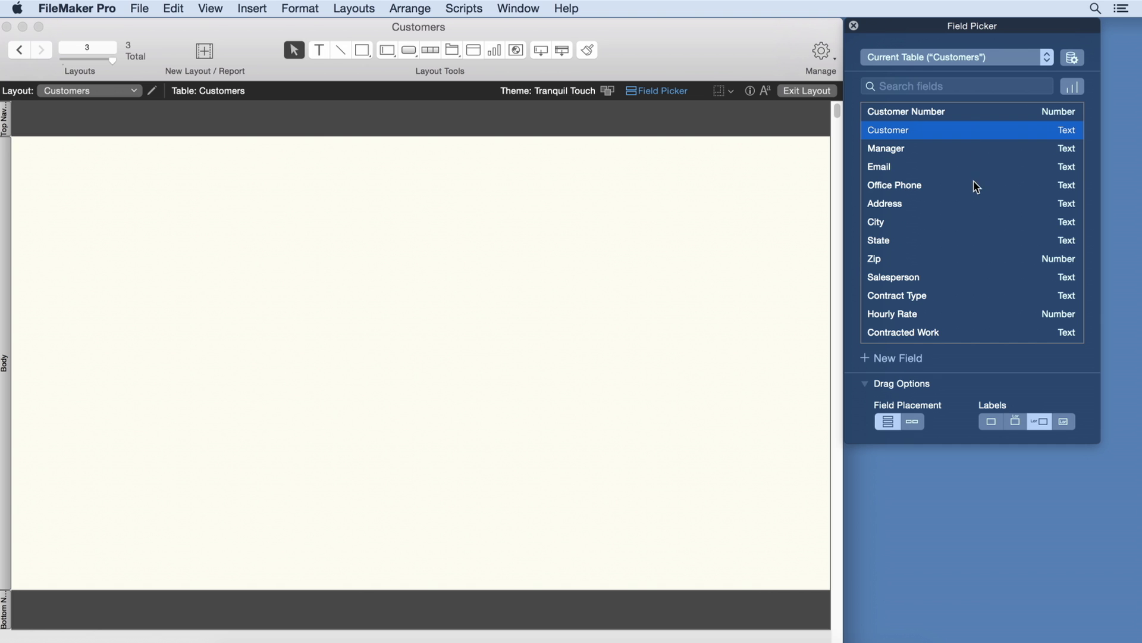
Place the Customer, Manager, Email and Office Phone fields stacked in the lower part of the layout body
shift+click(1026, 197)
drag(965, 188, 153, 430)
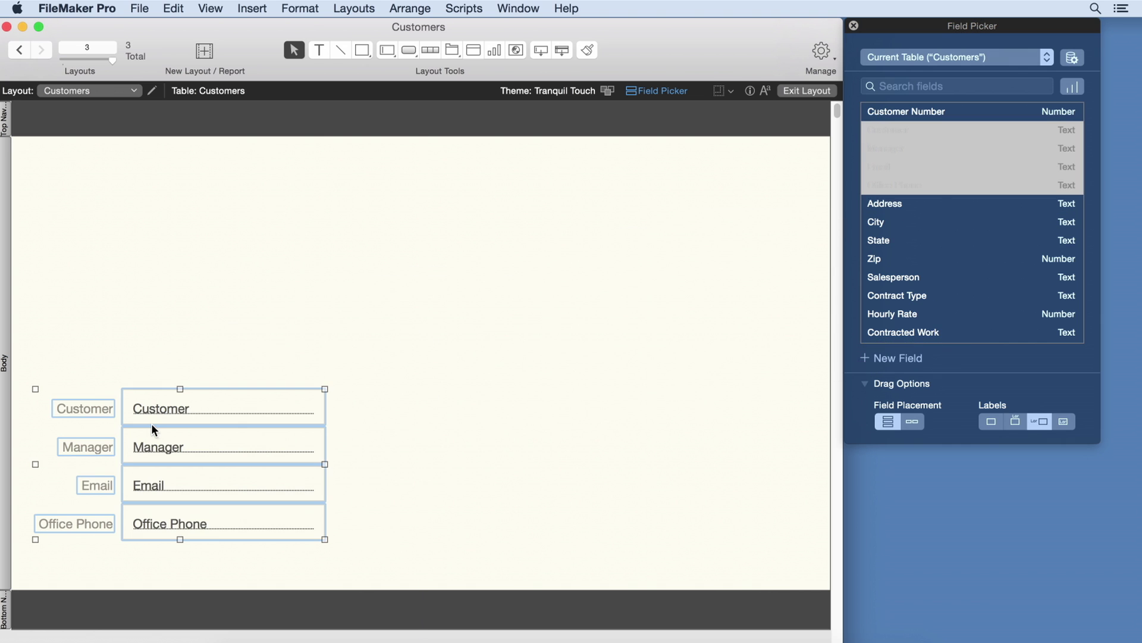
Create a container field named Photo, place it above the Customer field and enlarge it to span the field column
click(885, 357)
text(Photo)
click(1026, 334)
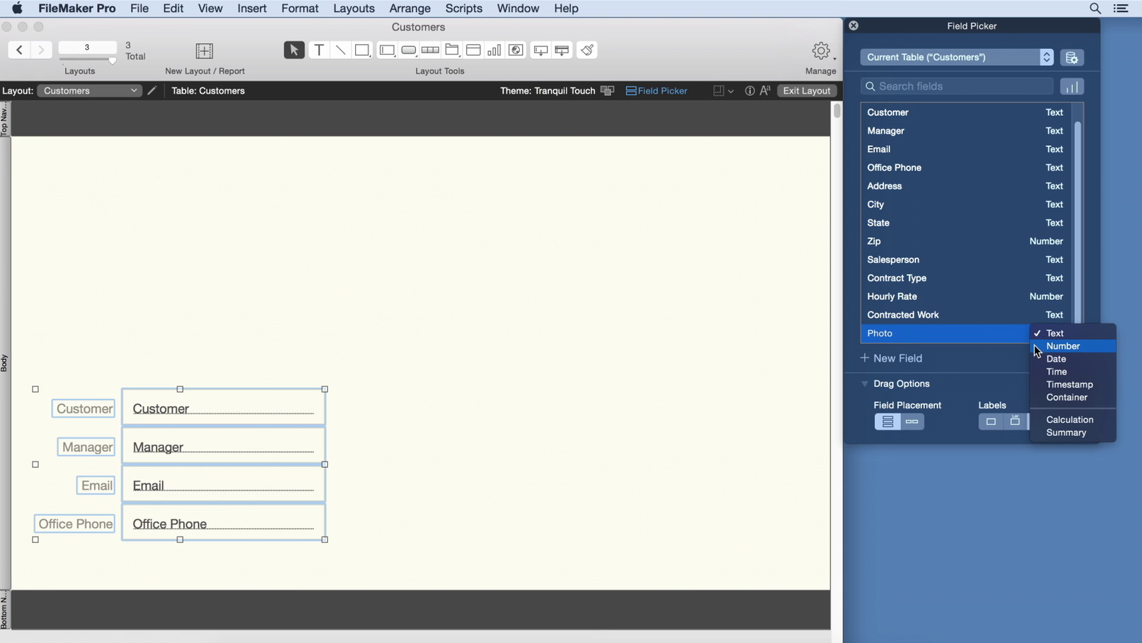
click(1053, 396)
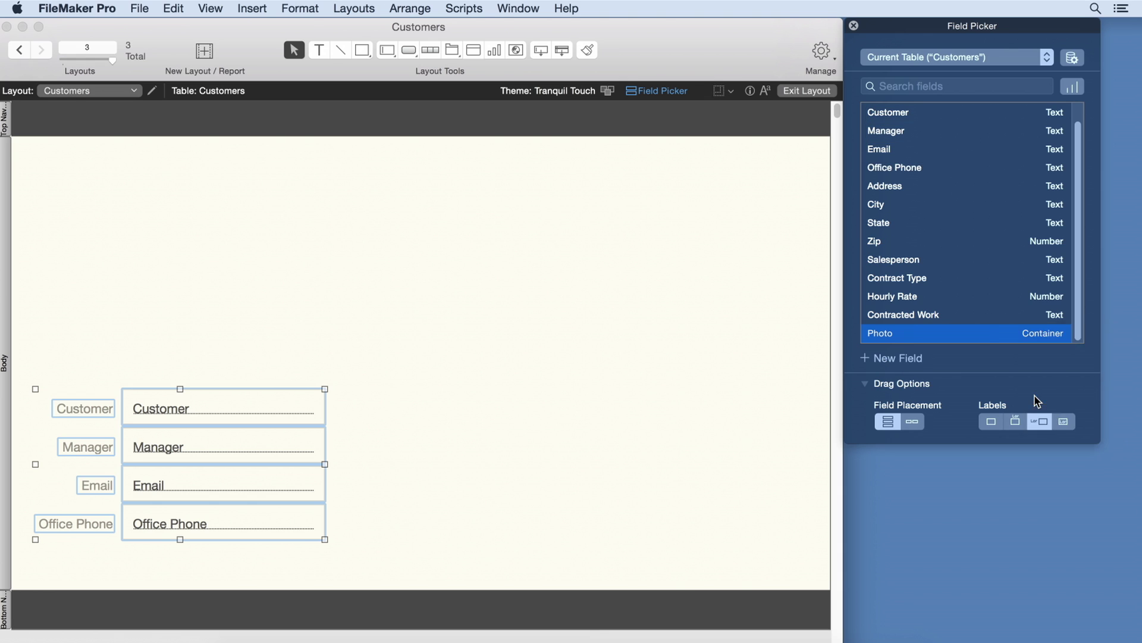
drag(975, 334, 48, 156)
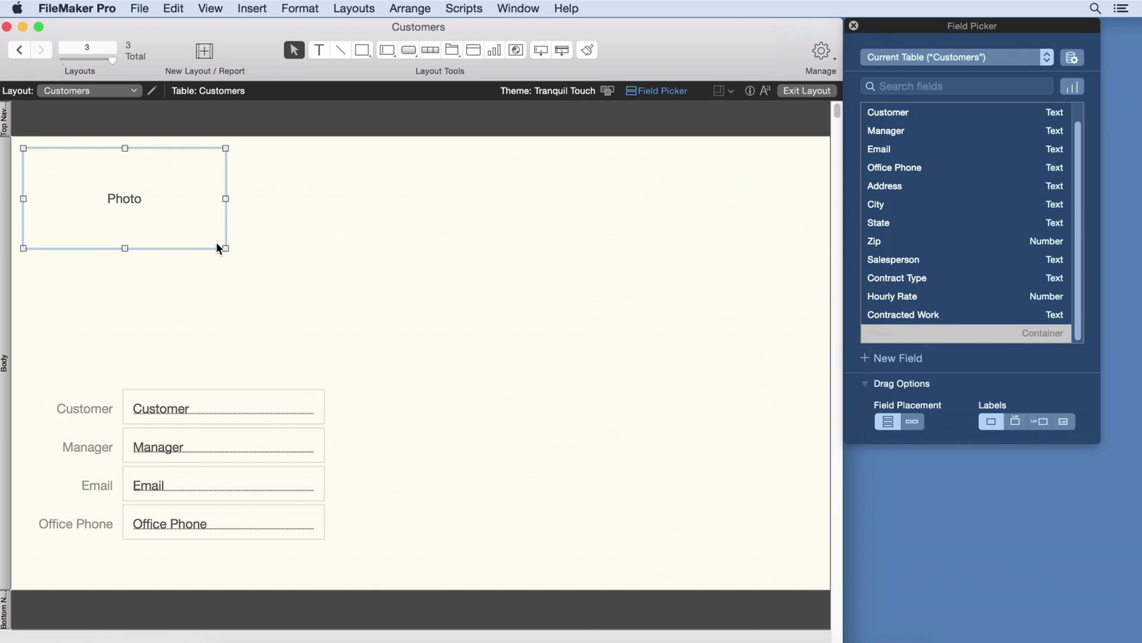
drag(222, 247, 324, 372)
Add logo.png to the layout's top navigation area and put the text title Customers beside it
click(844, 634)
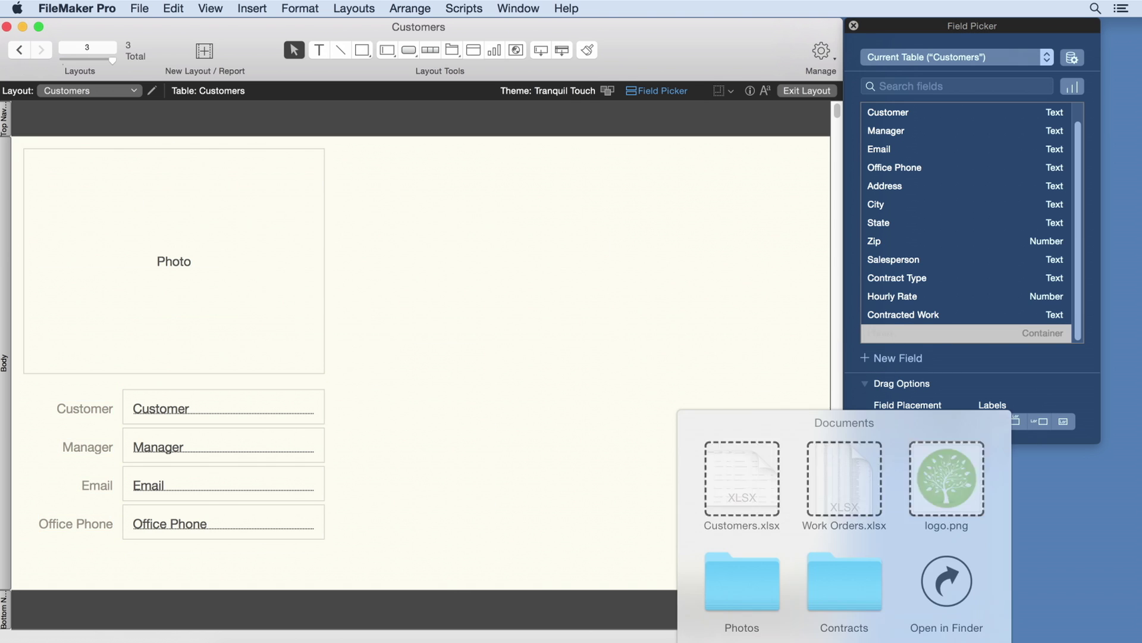
drag(946, 473, 43, 117)
click(319, 50)
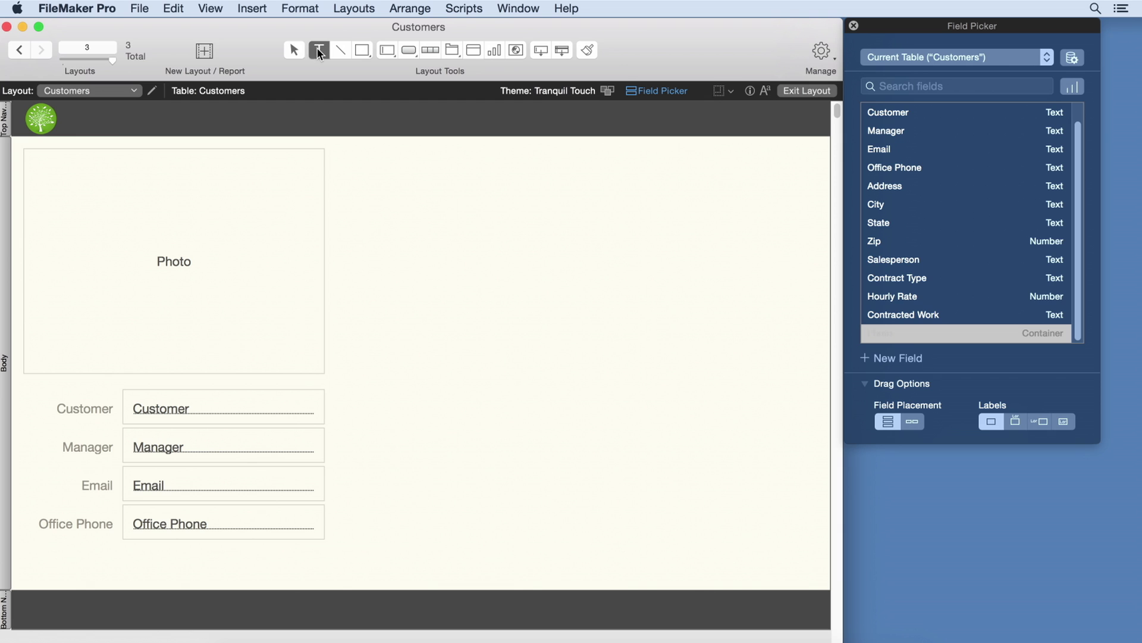
click(70, 110)
text(Customers)
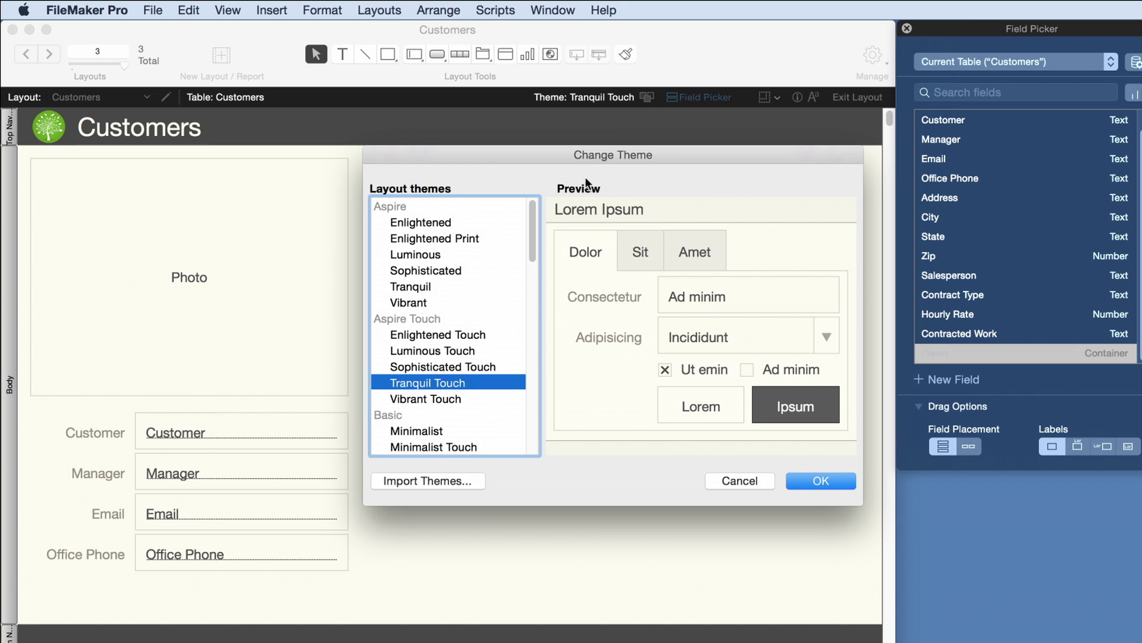
Change the layout theme to Enlightened Touch
click(506, 366)
click(508, 348)
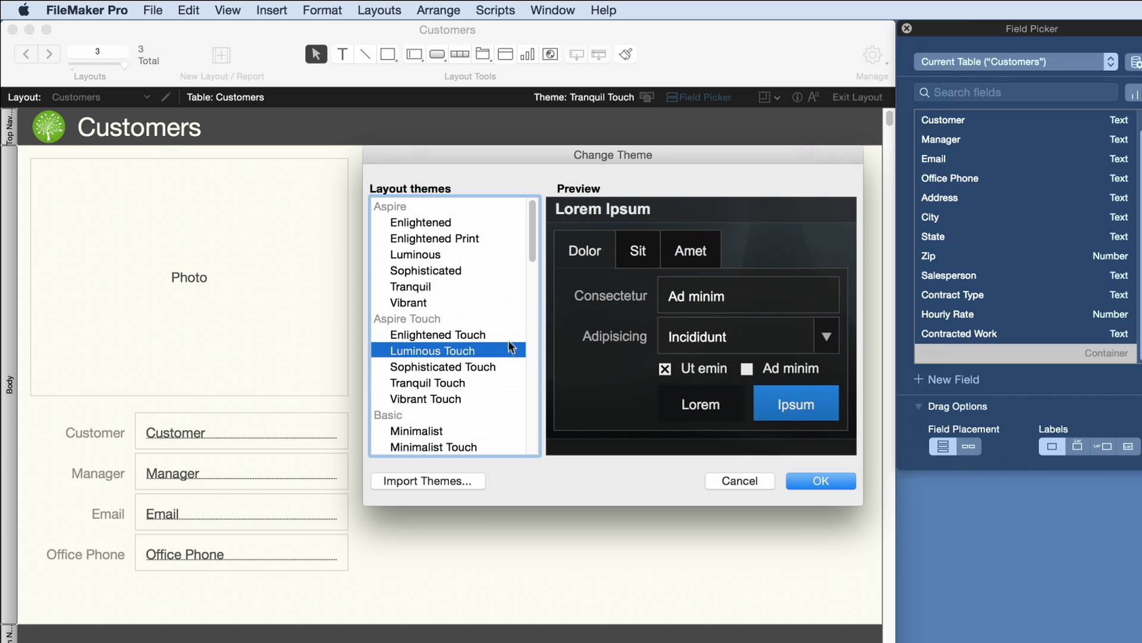
click(509, 333)
click(798, 479)
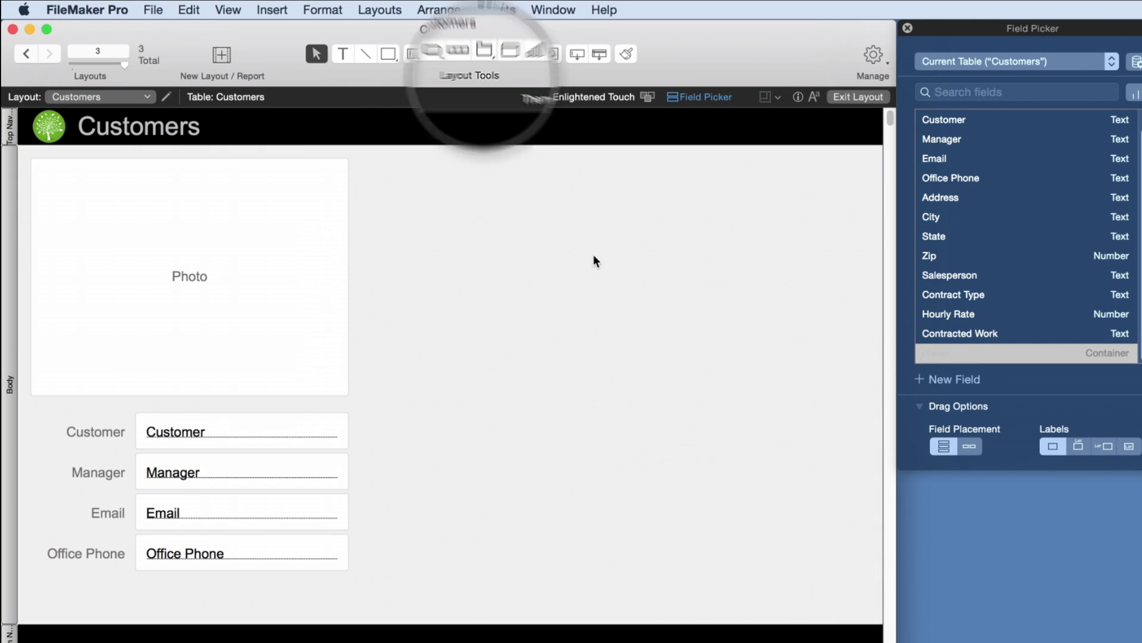
Draw a tab control in the empty area beside the Photo field, with tabs named Contract and Work Orders
click(483, 54)
drag(374, 159, 871, 610)
text(Contract)
key(Return)
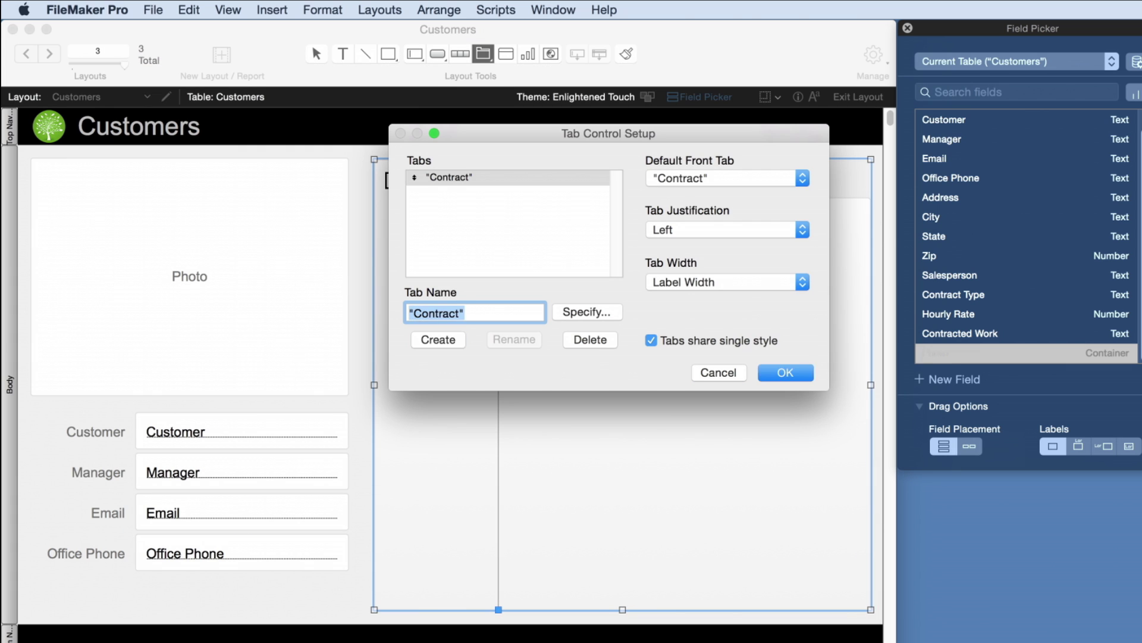
text(Work Orders)
key(Return)
click(773, 374)
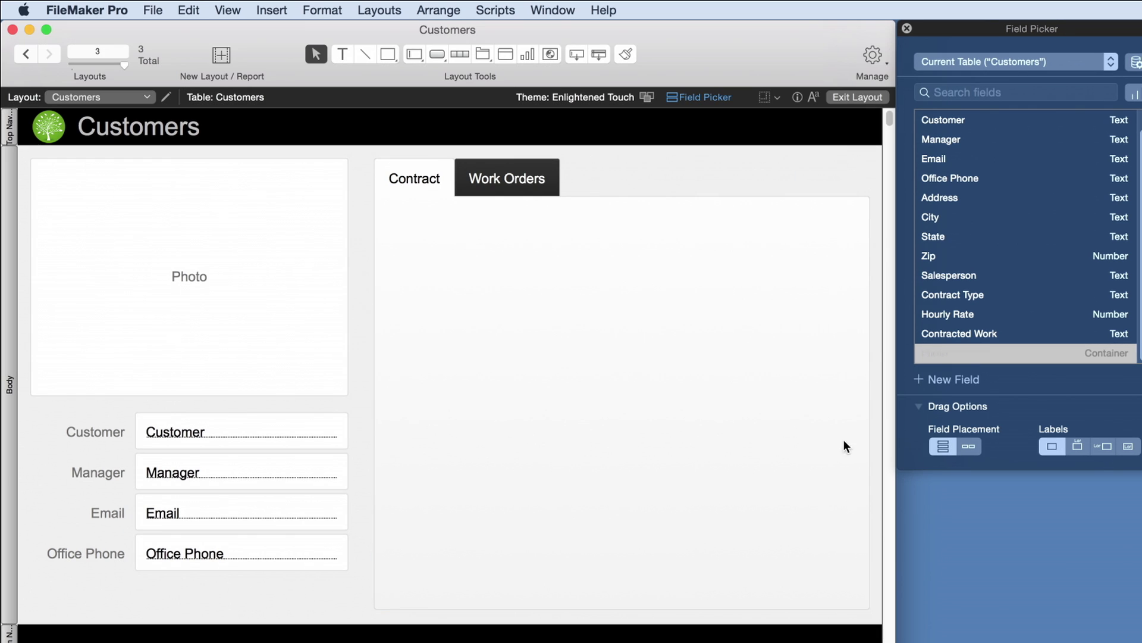
Create a container field named Contract, place it on the Contract tab and extend it to a tall page shape
click(954, 379)
text(Contract)
key(Return)
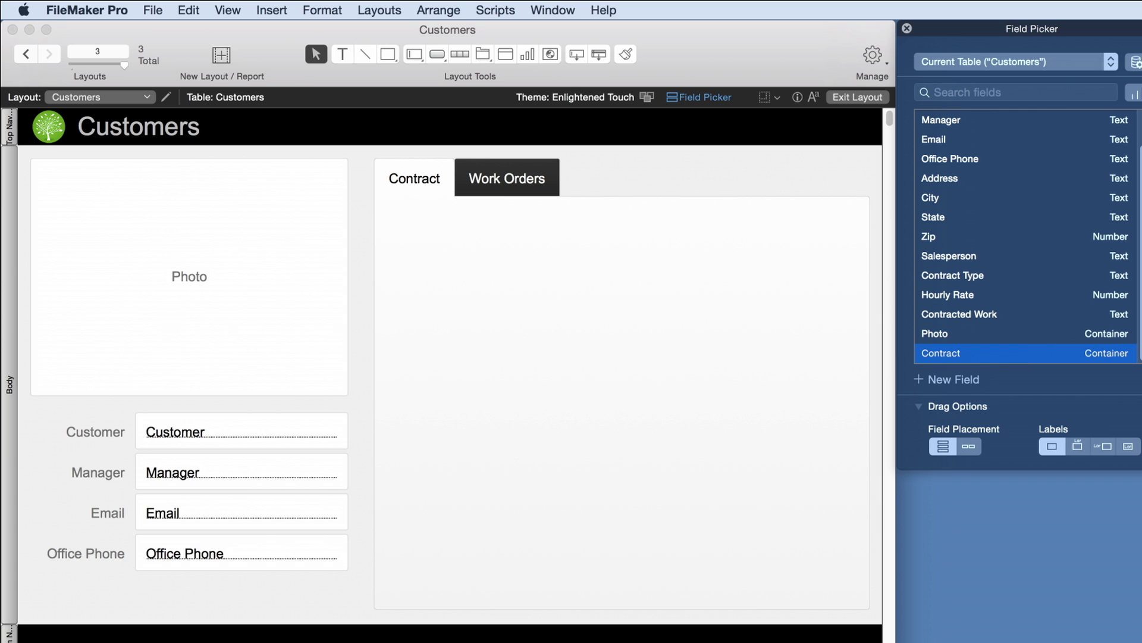
drag(987, 356, 425, 244)
drag(501, 334, 500, 545)
Create a container field named Signature and a date field named Date Signed
click(954, 379)
text(Signature)
click(954, 384)
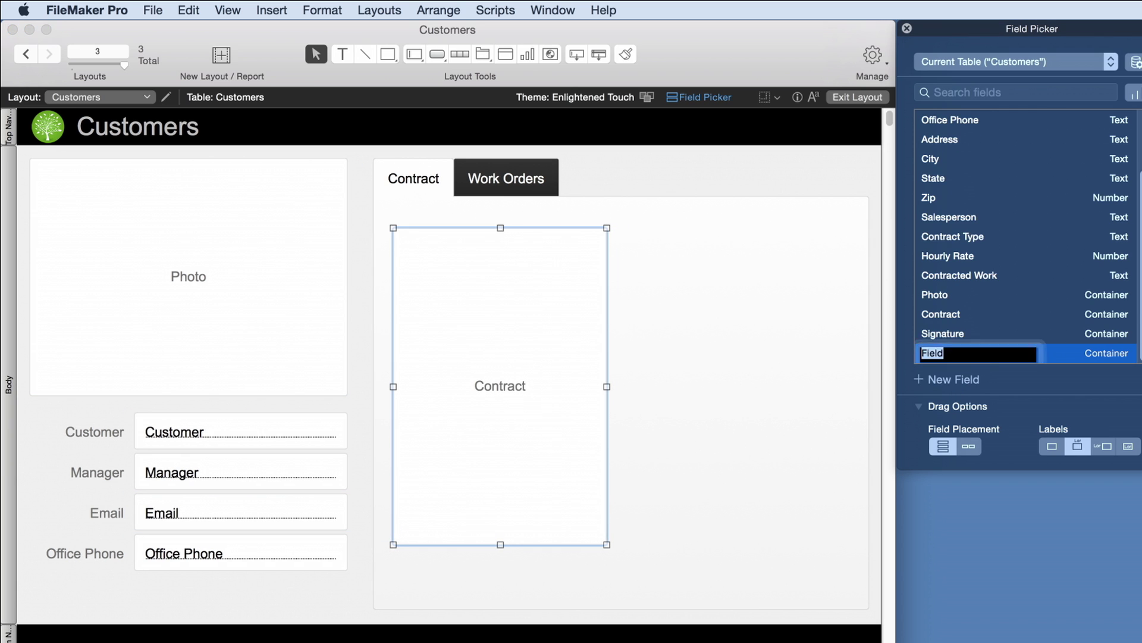
text(Date Signed)
key(Tab)
key(d)
key(Return)
Place Signature and Date Signed with labels above them beside the Contract field, and leave layout editing
shift+click(1002, 336)
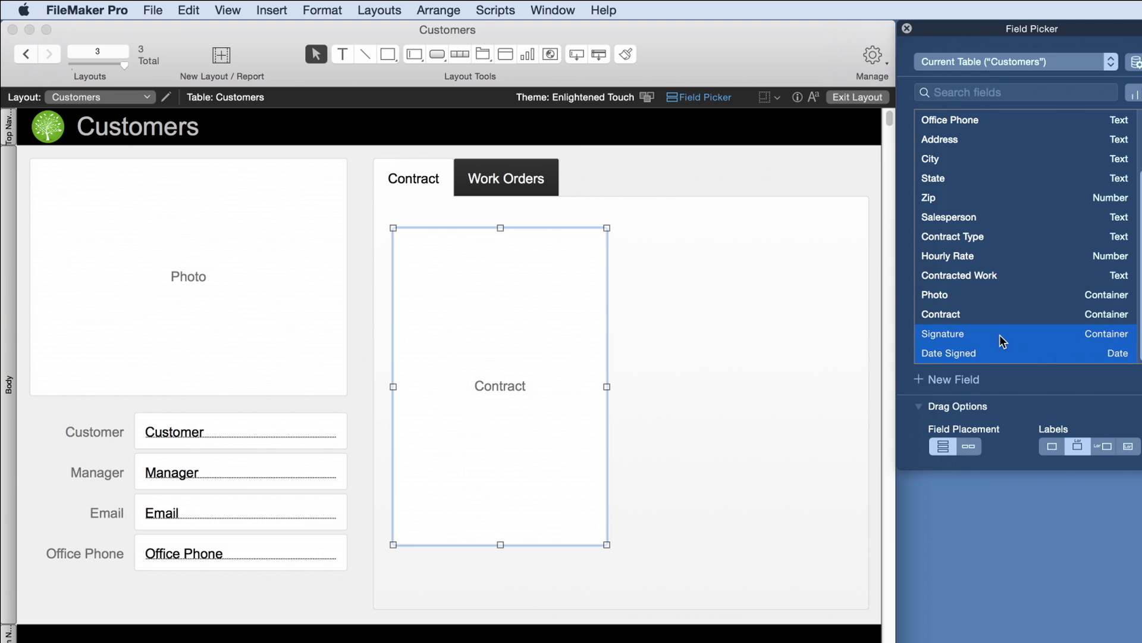
drag(1002, 336, 659, 311)
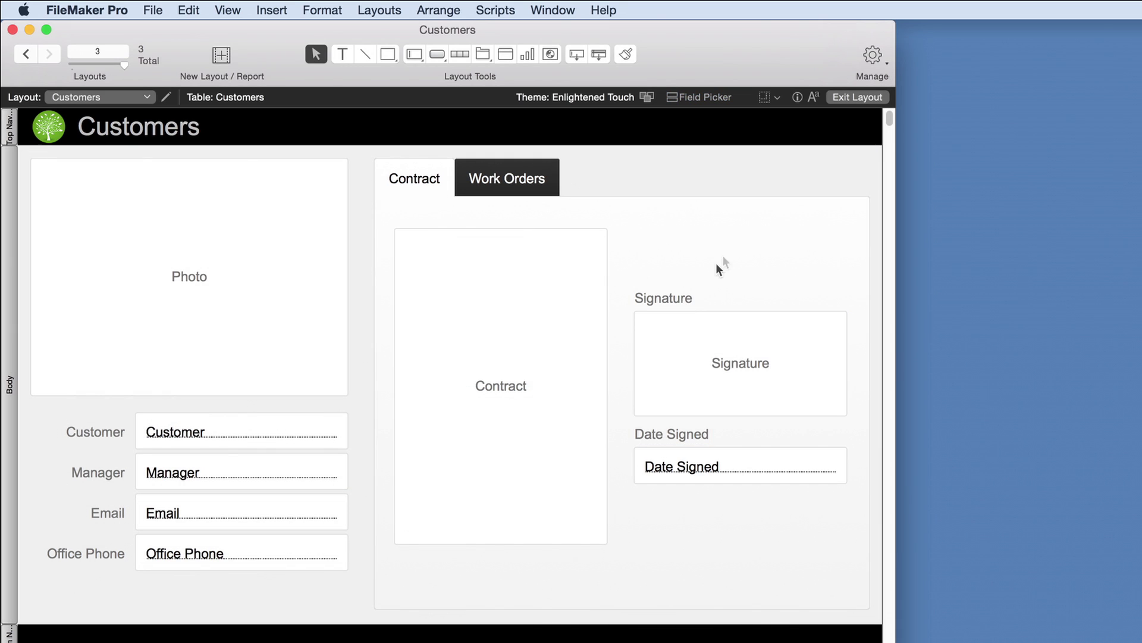
click(857, 99)
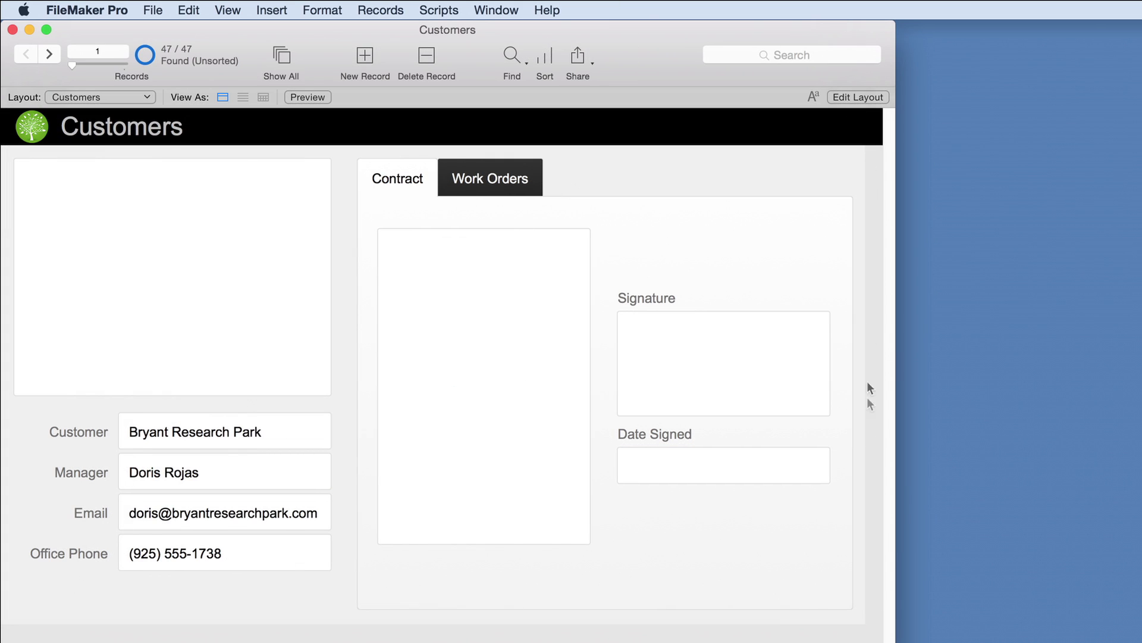
Insert the building picture from the Photos folder into the Photo field of the Bryant Research Park record
click(896, 641)
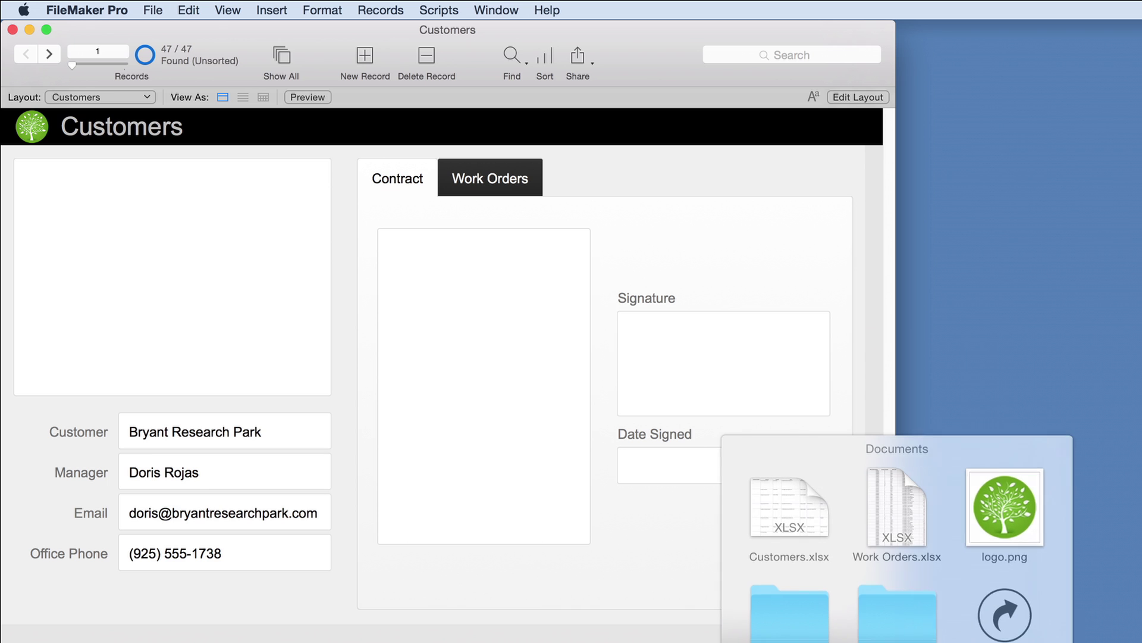
click(793, 626)
drag(681, 506, 292, 335)
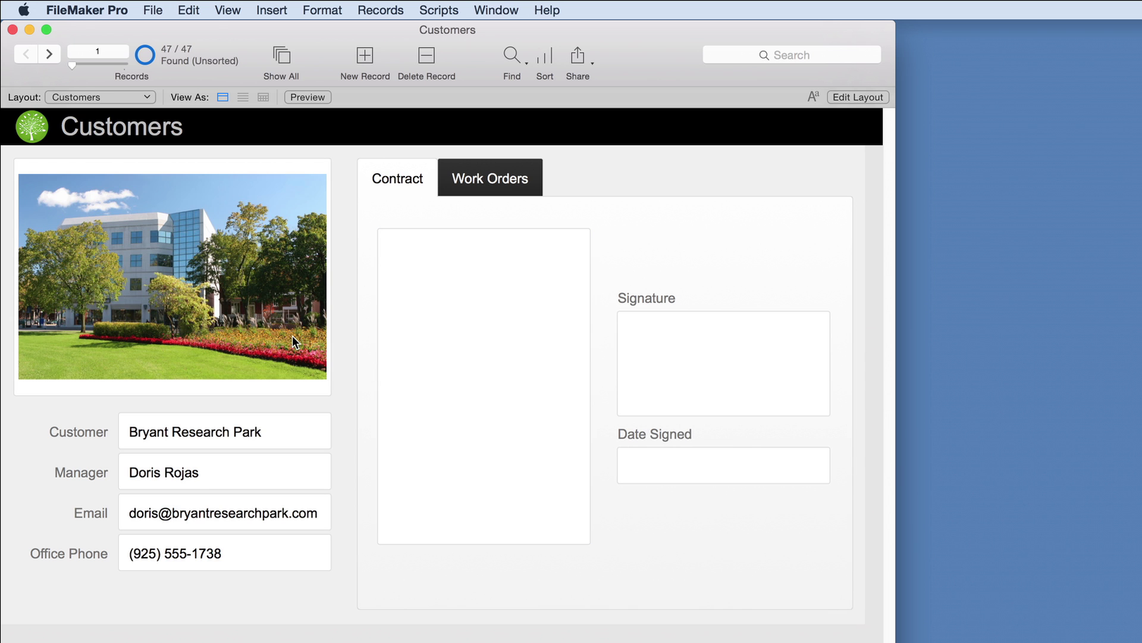
Insert the customer's contract document from the Contracts folder into the Contract field of the Bryant Research Park record
click(898, 640)
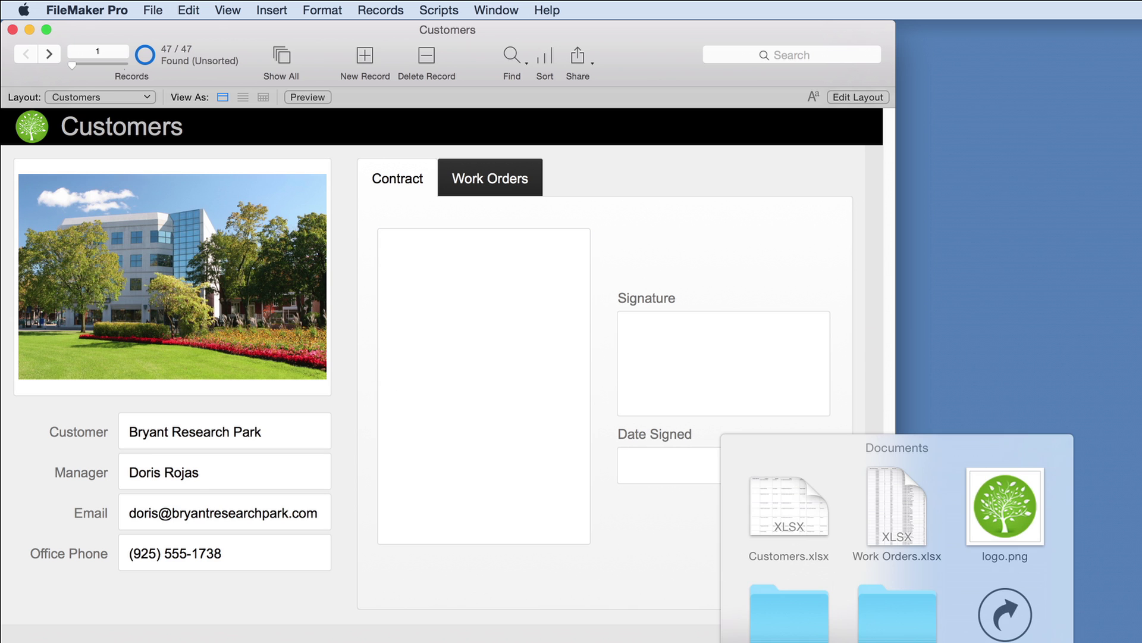
click(903, 635)
drag(824, 544, 575, 428)
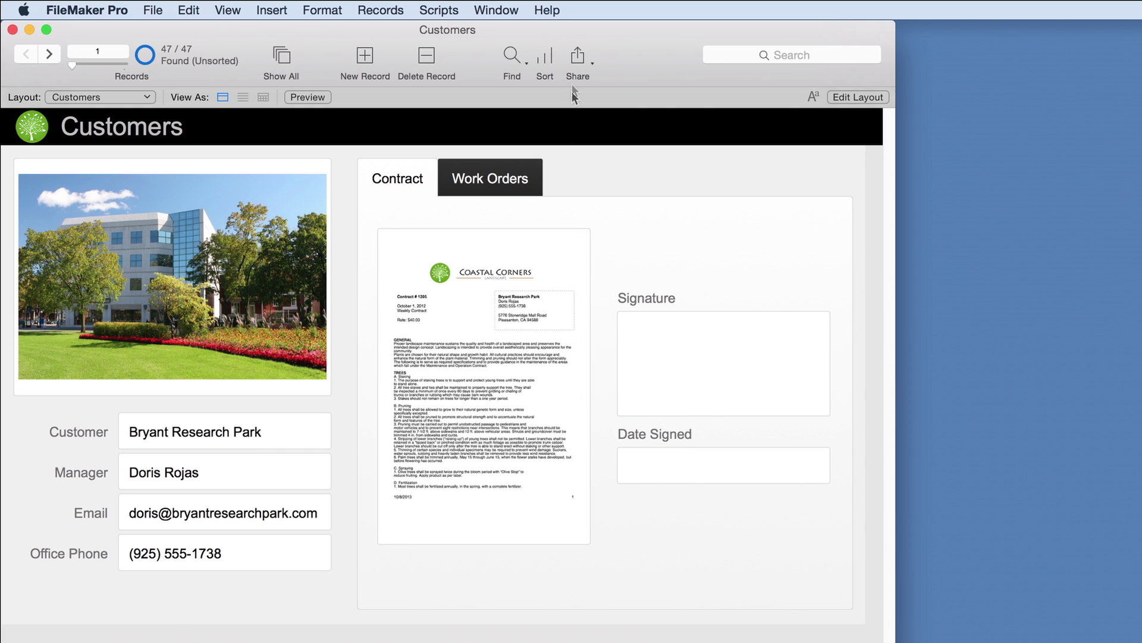
Open the sharing options for the Customers database
click(577, 66)
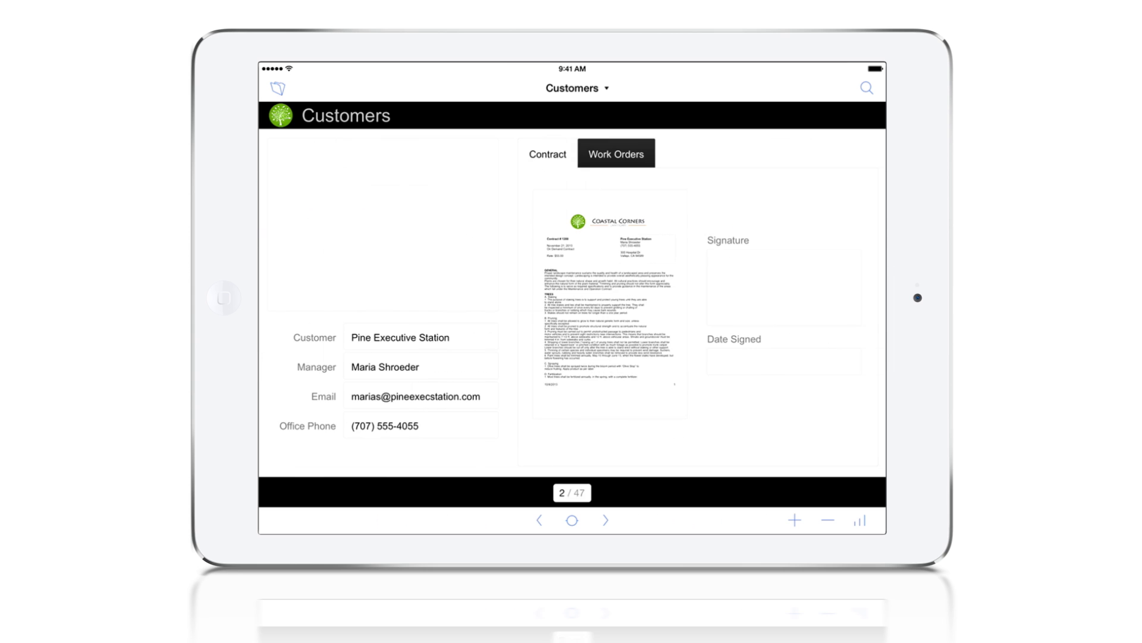
On the iPad, insert the first Camera Roll picture into the Photo field of the Pine Executive Station record
click(383, 224)
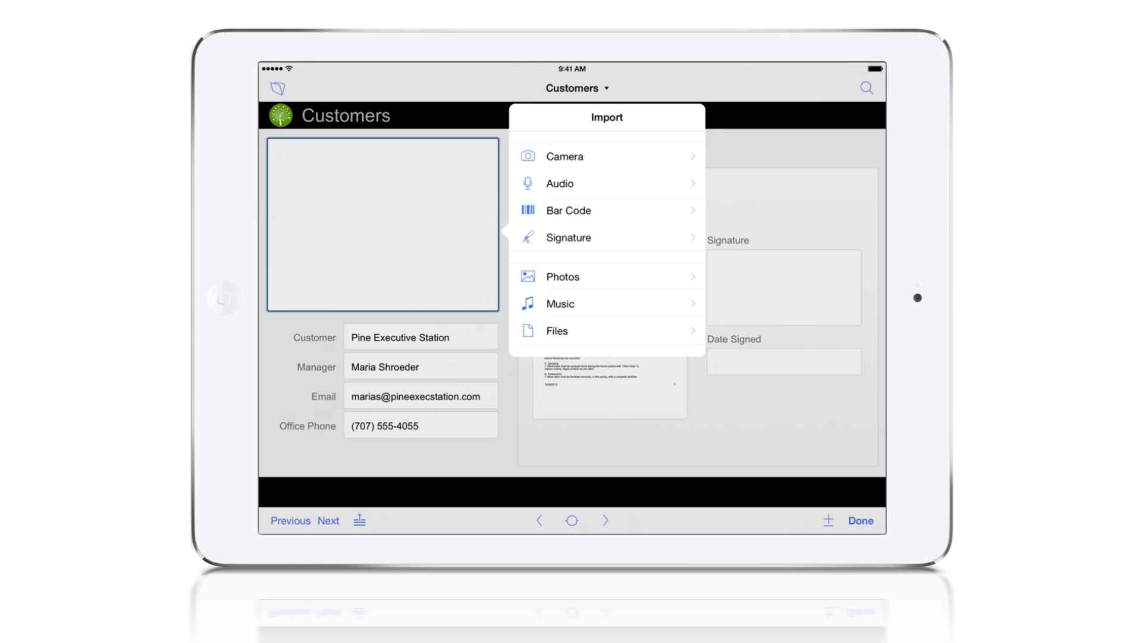
click(606, 276)
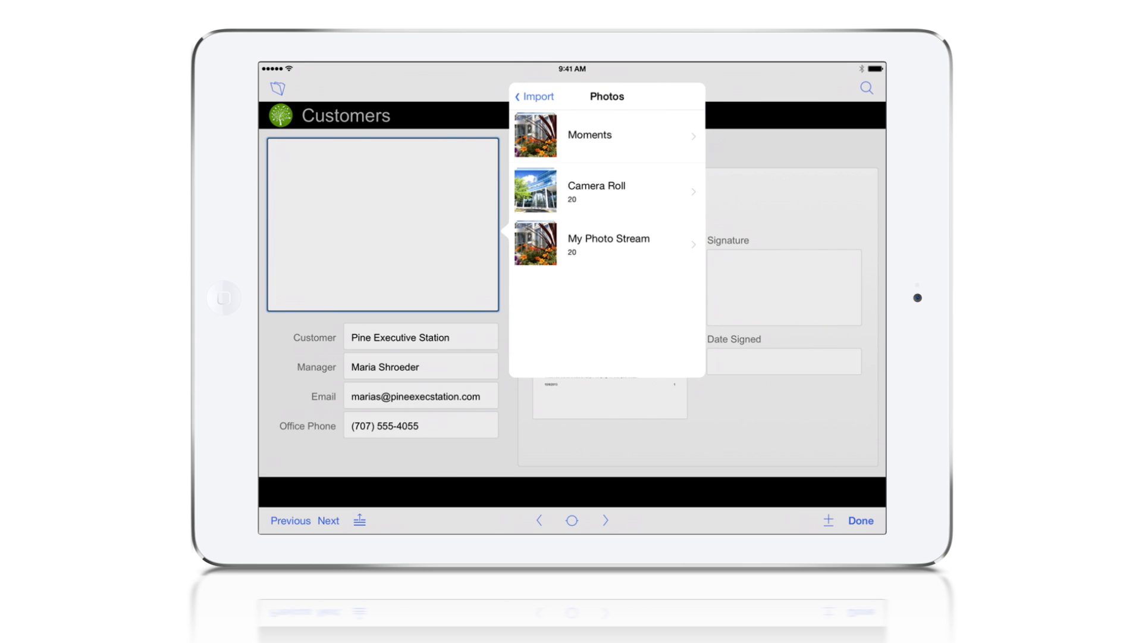
click(606, 191)
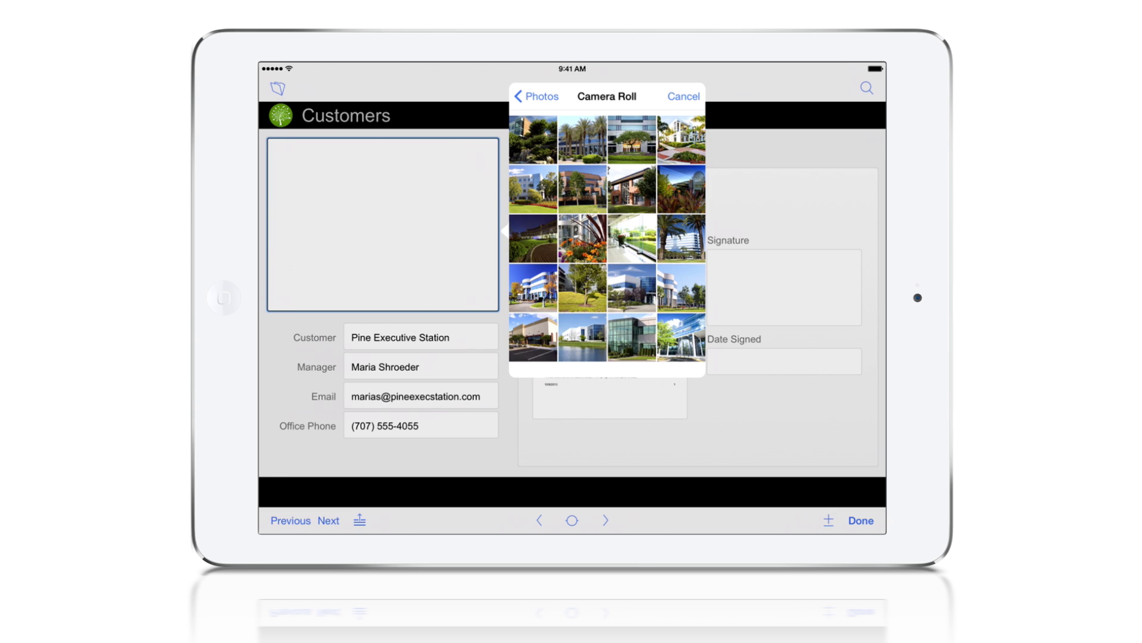
click(532, 140)
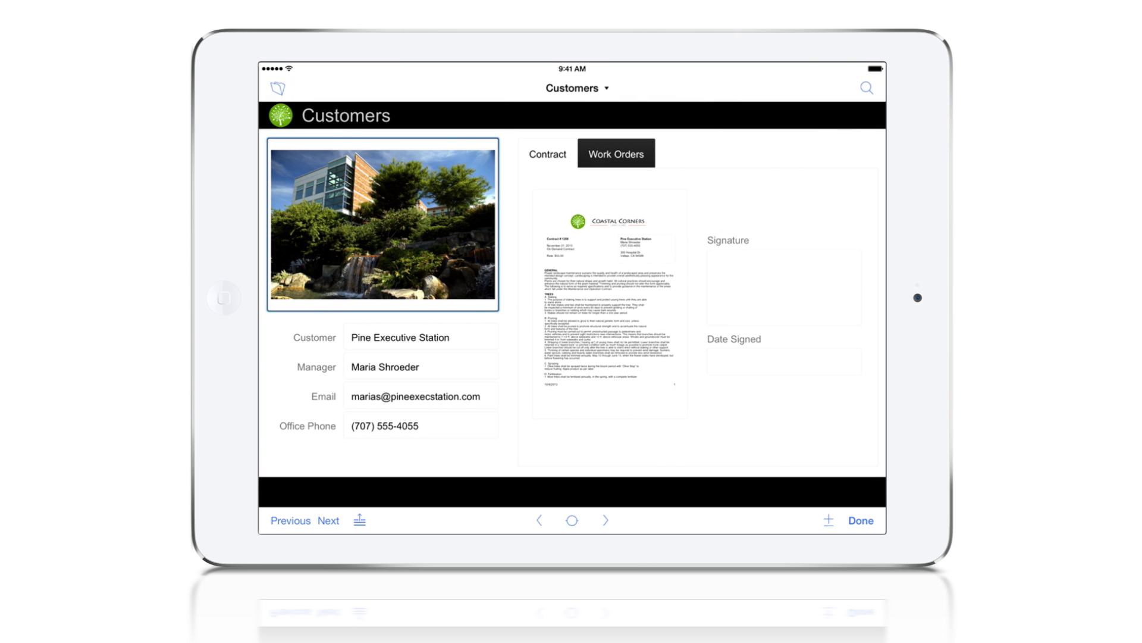
Capture the manager's handwritten signature in the Signature field and set Date Signed to 5/12/2015, finishing the record edit
click(784, 288)
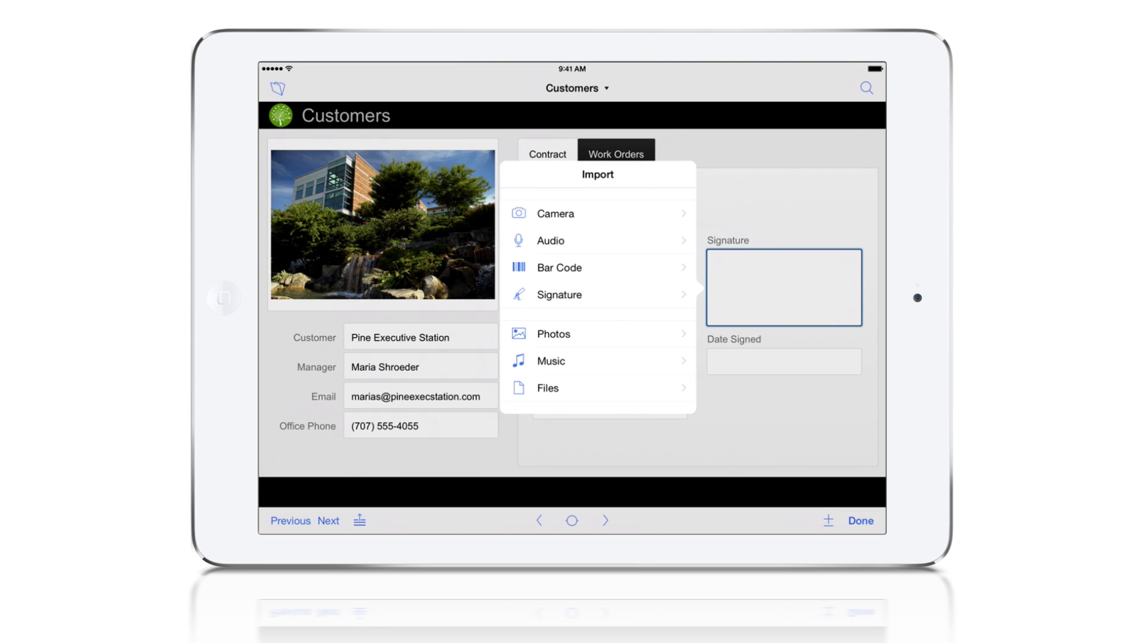
click(597, 294)
mouse_move(308, 295)
mouse_down()
mouse_move(333, 354)
mouse_move(558, 387)
mouse_up()
click(477, 335)
mouse_move(564, 399)
mouse_down()
mouse_move(571, 384)
mouse_move(748, 388)
mouse_up()
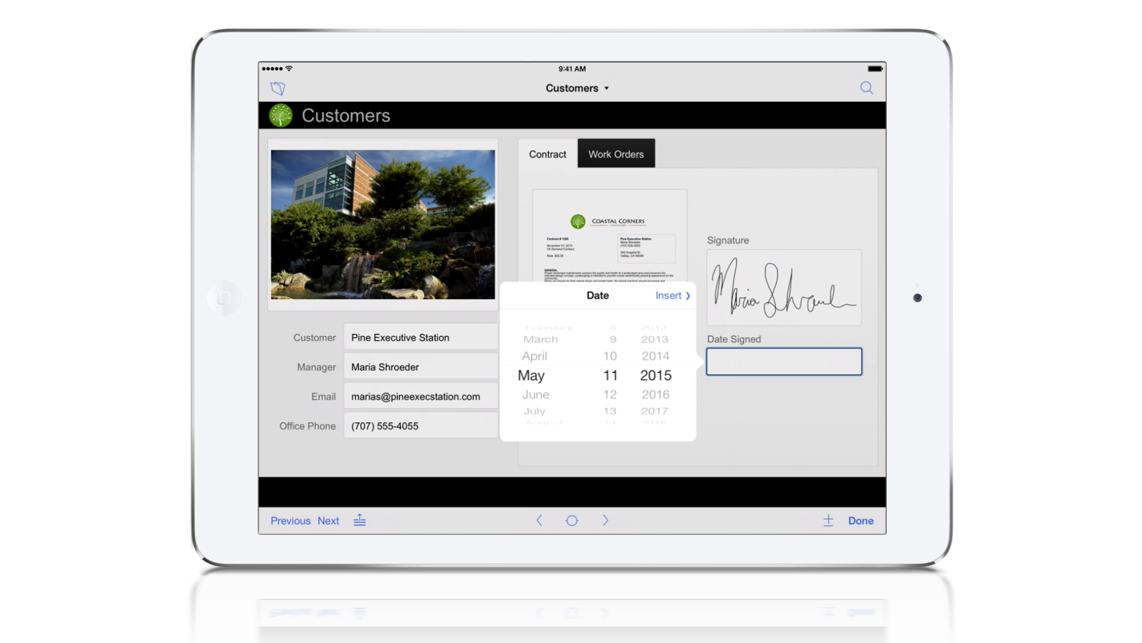
drag(611, 394, 611, 375)
click(860, 520)
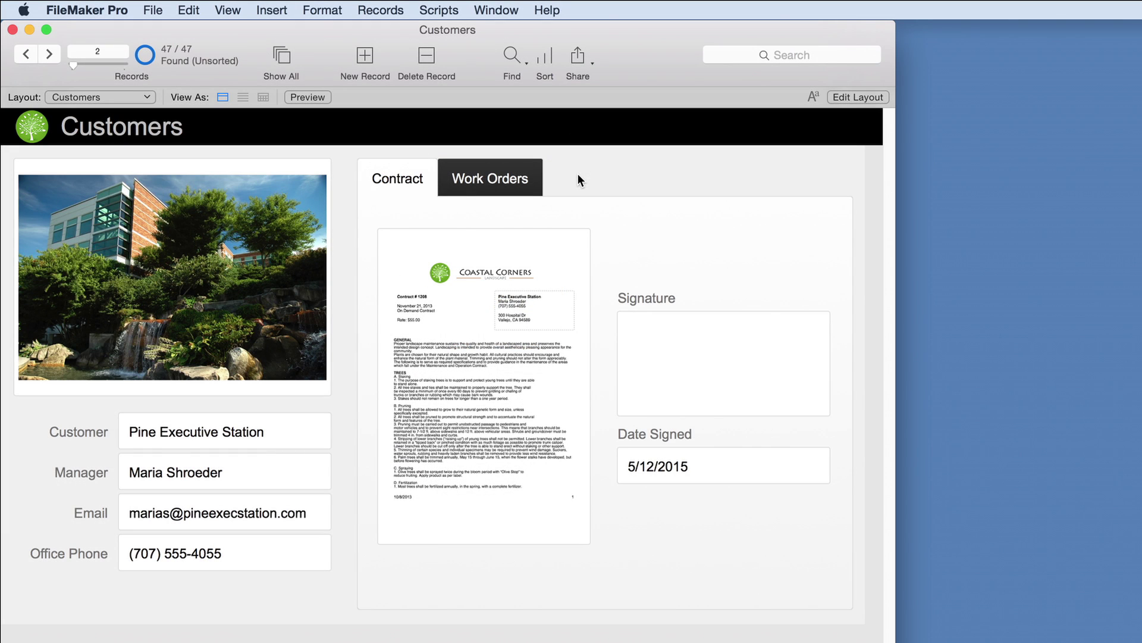
In FileMaker Pro on the Mac, import Work Orders.xlsx from the Documents folder as a new Work Orders table
click(538, 177)
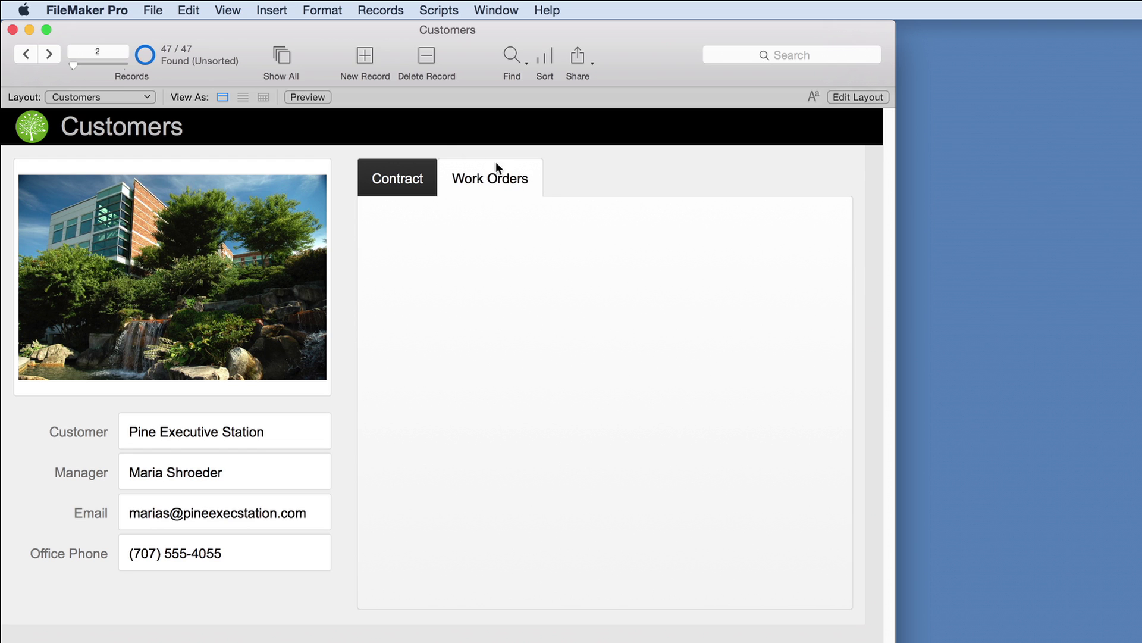
click(156, 11)
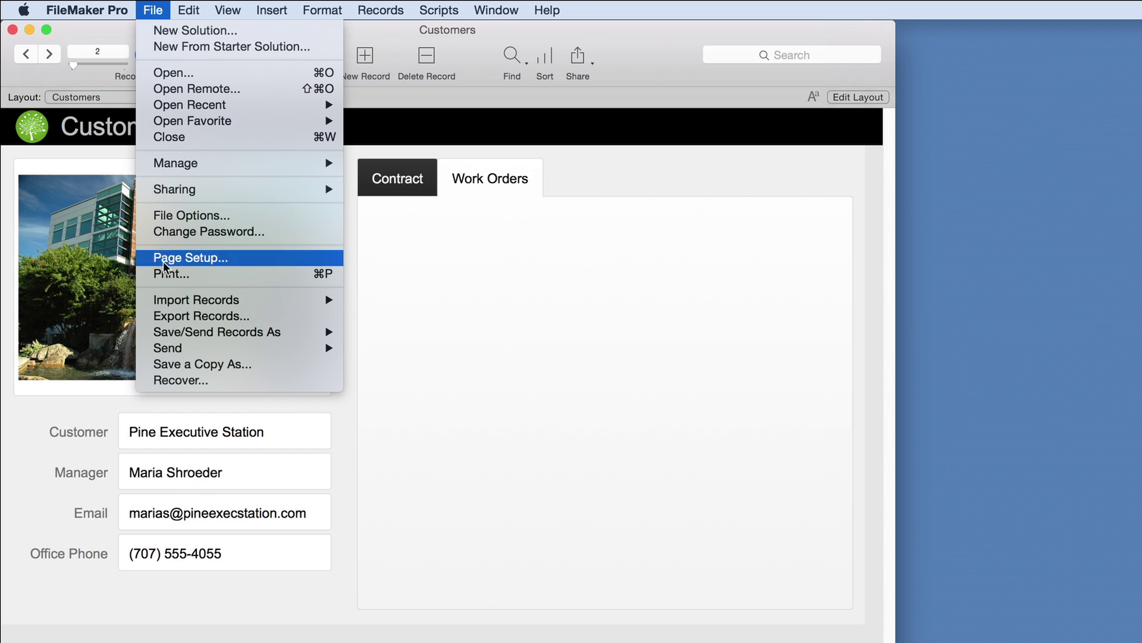
mouse_move(165, 301)
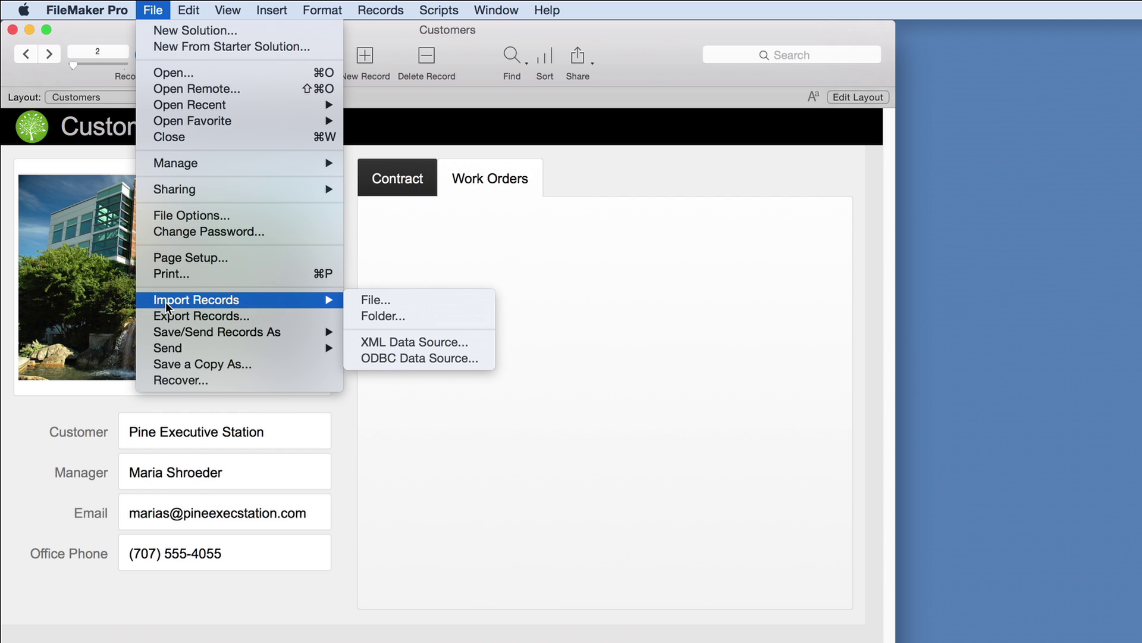
click(356, 300)
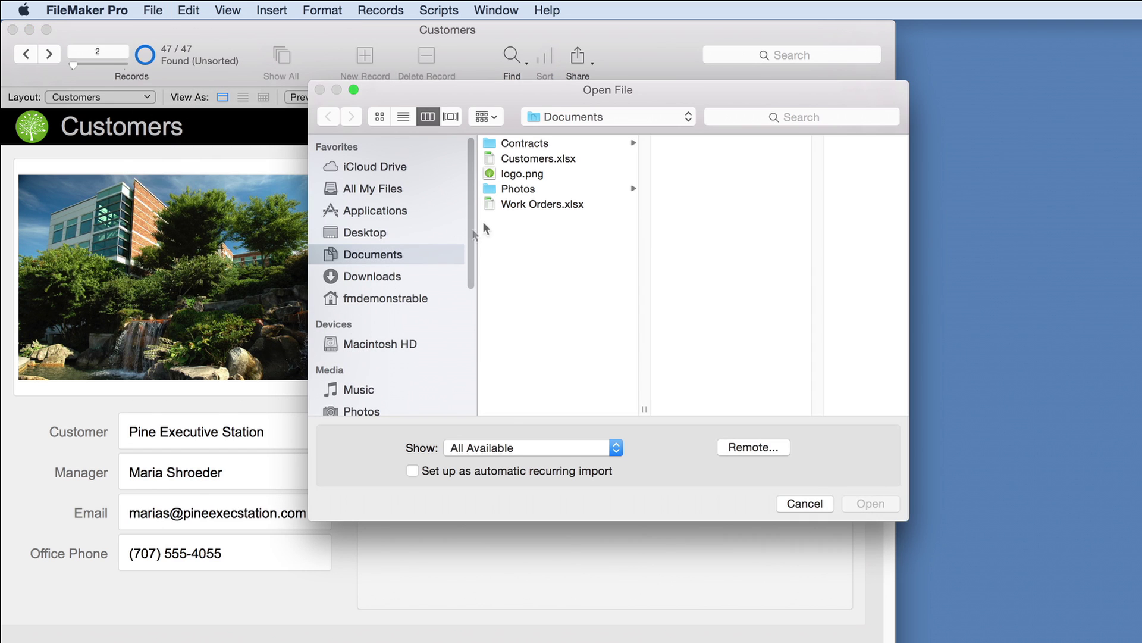
click(514, 205)
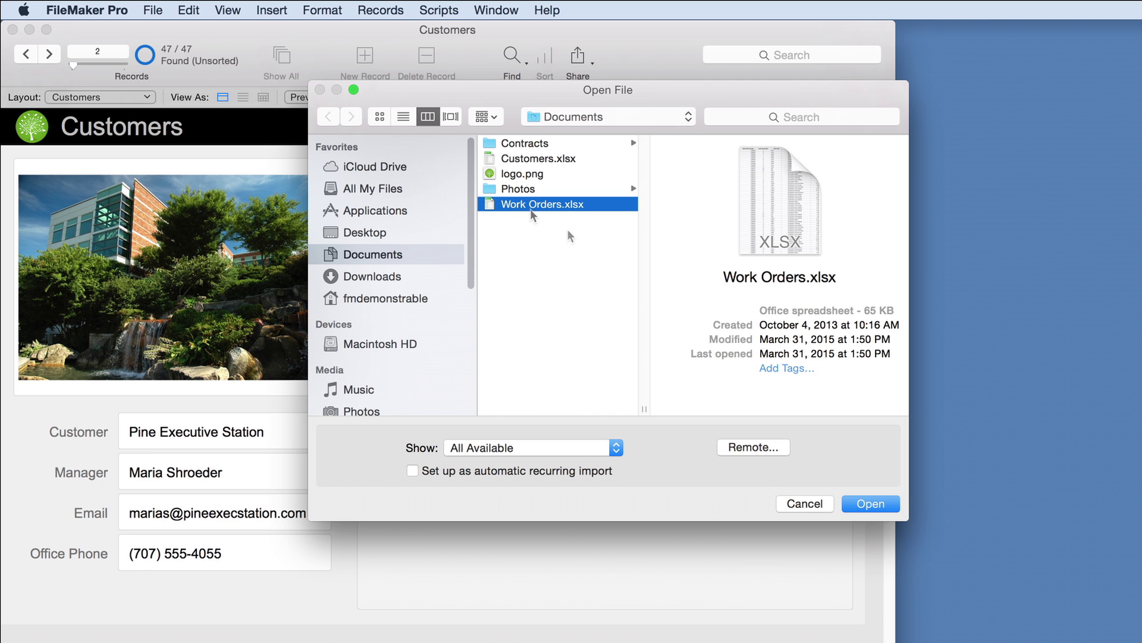
click(850, 505)
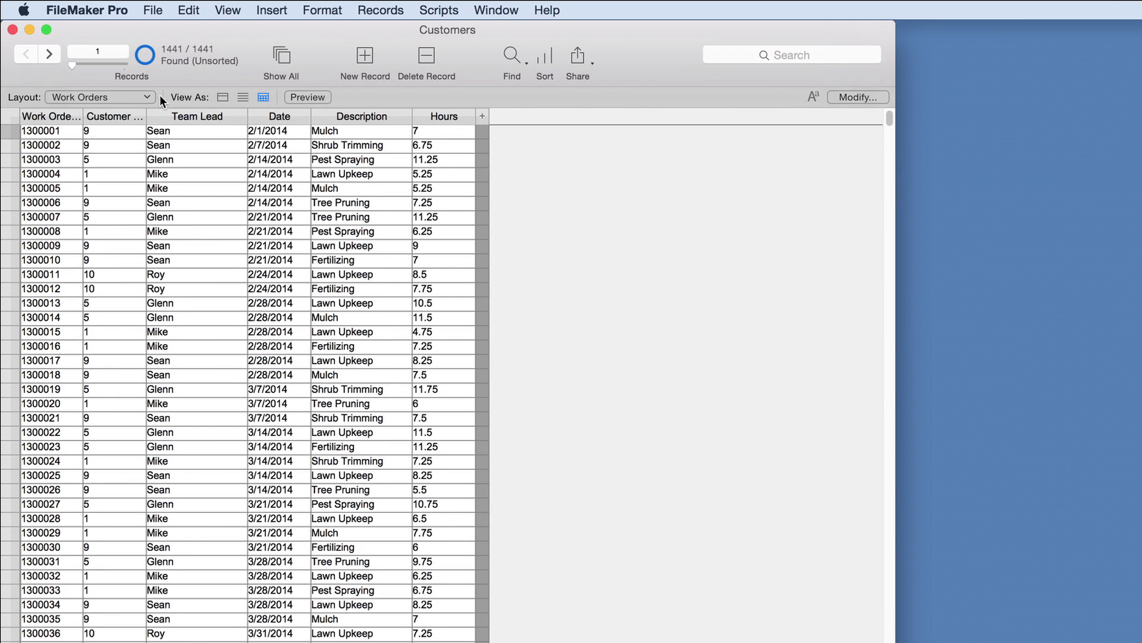
Edit the Customers layout and draw a portal that fills the Work Orders tab panel
click(131, 95)
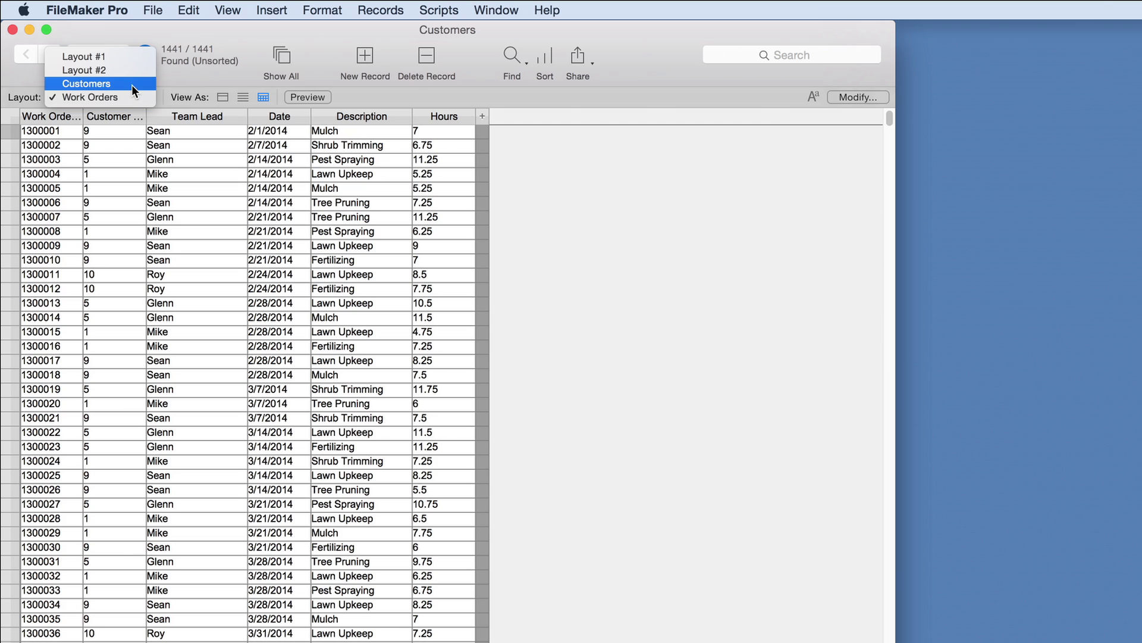
click(131, 84)
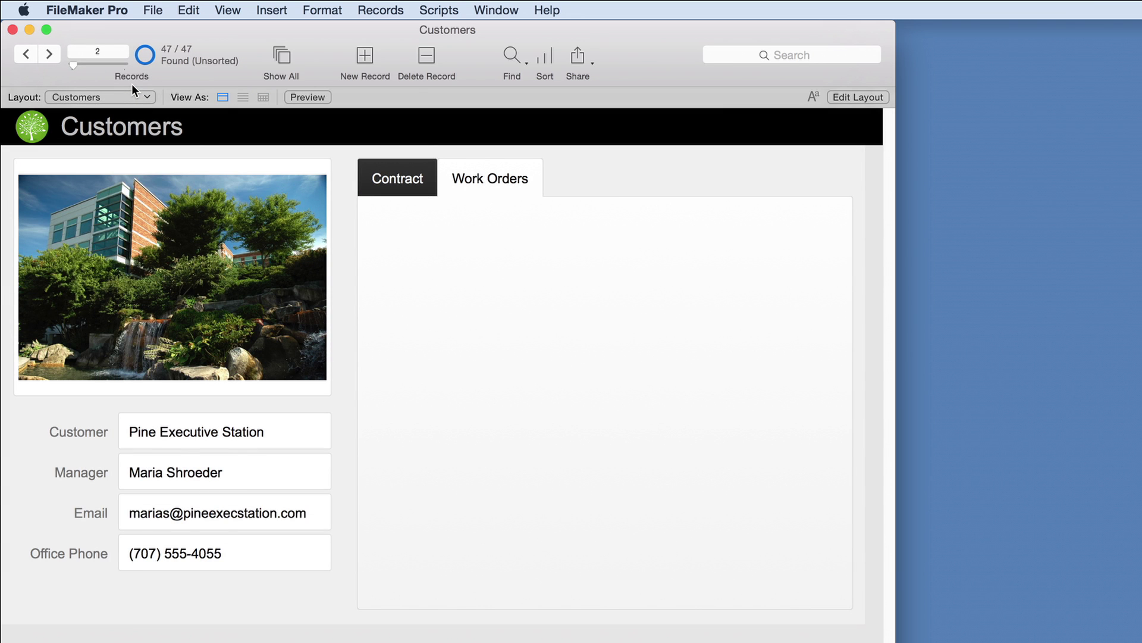
key(super+l)
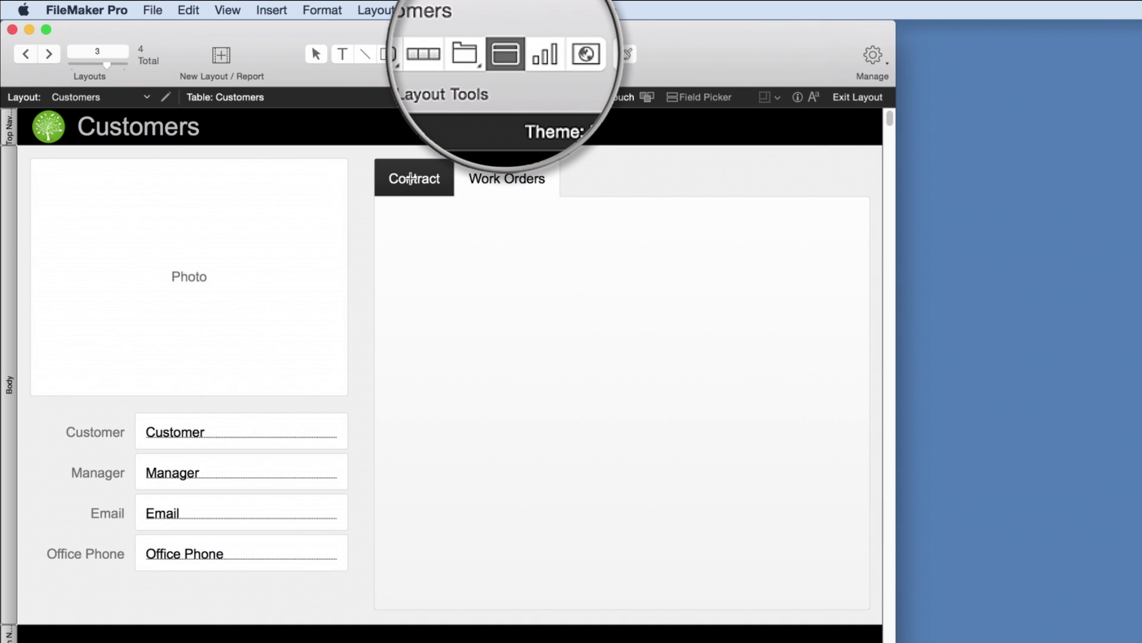
drag(379, 201, 563, 377)
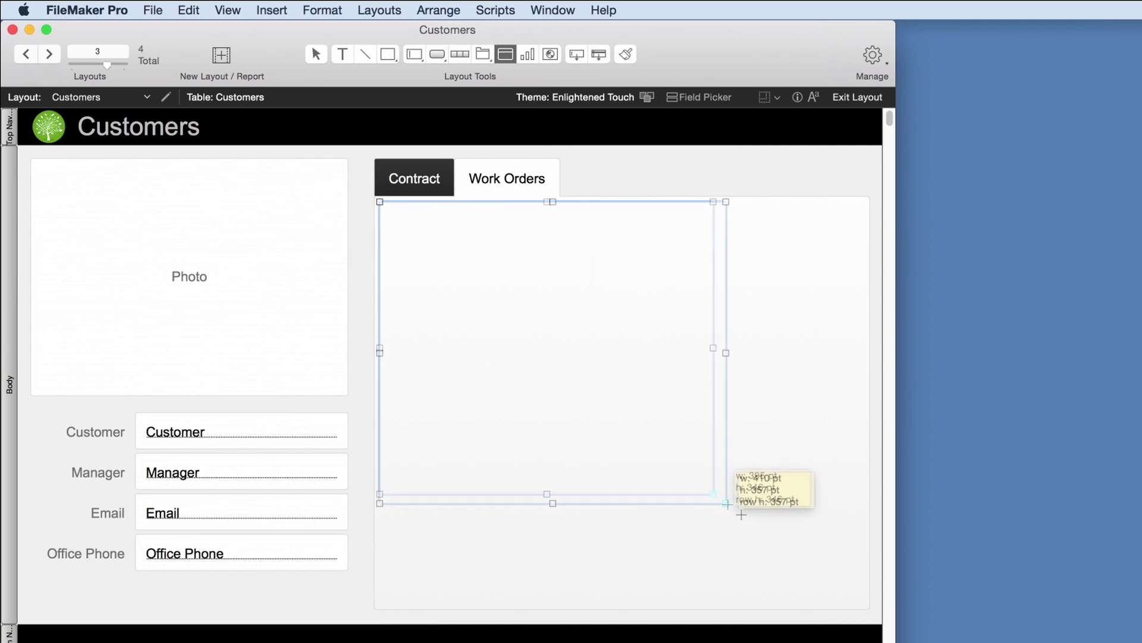
drag(742, 515, 862, 600)
Relate the Customers table to the Work Orders table by matching their Customer Number fields
key(super+shift+d)
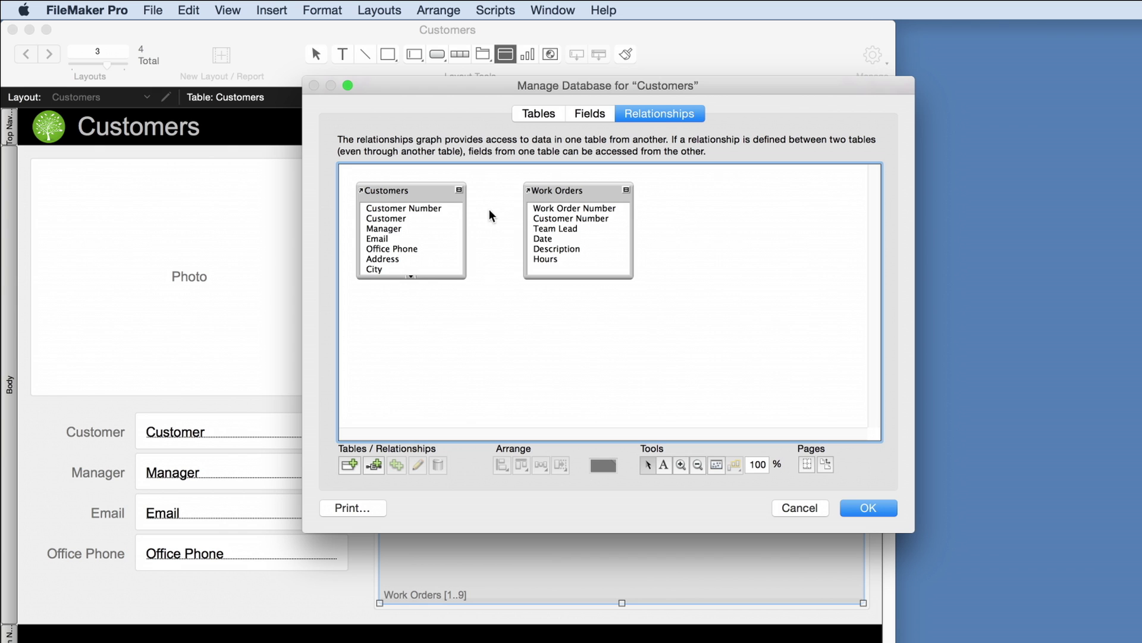
drag(446, 209, 537, 220)
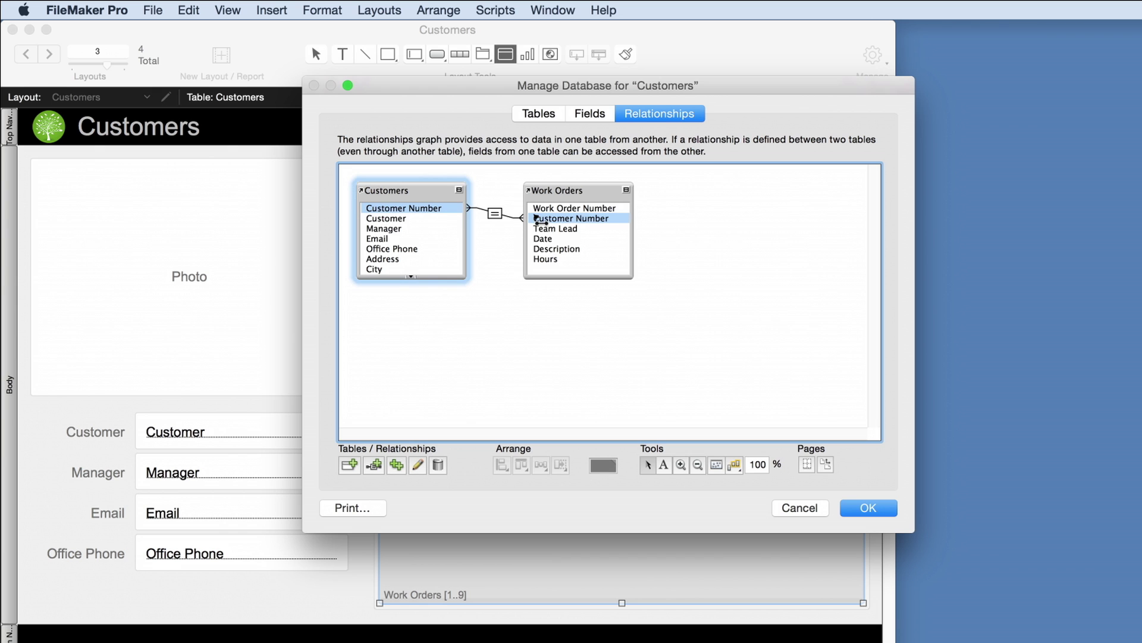
click(691, 227)
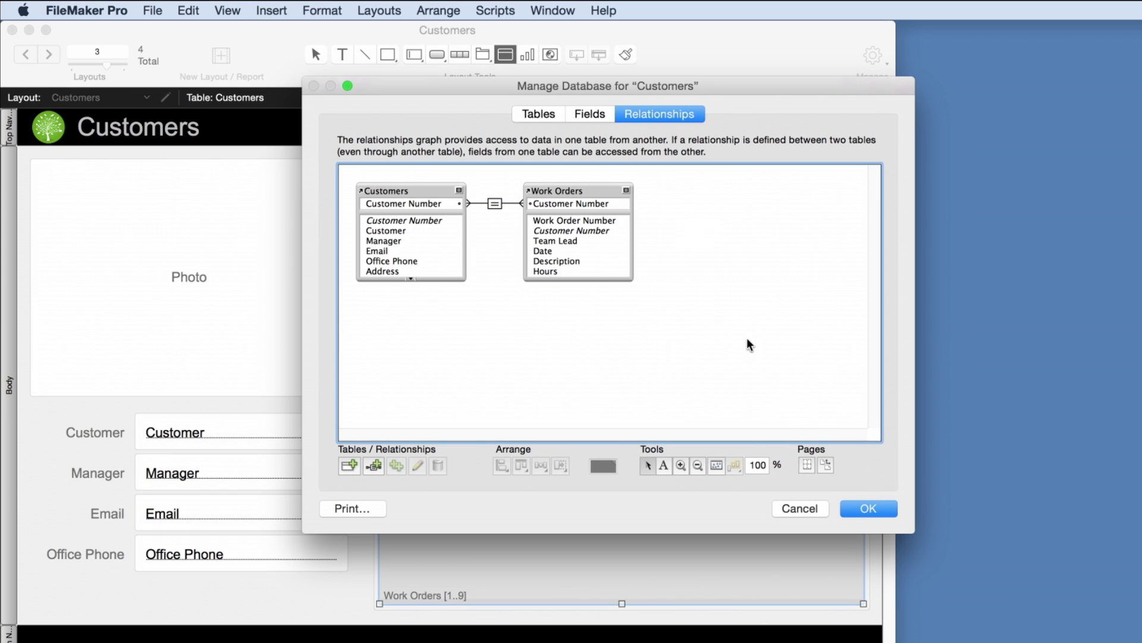
click(868, 508)
Add the Date, Description and Hours fields from Work Orders to the portal, and leave layout editing
click(501, 257)
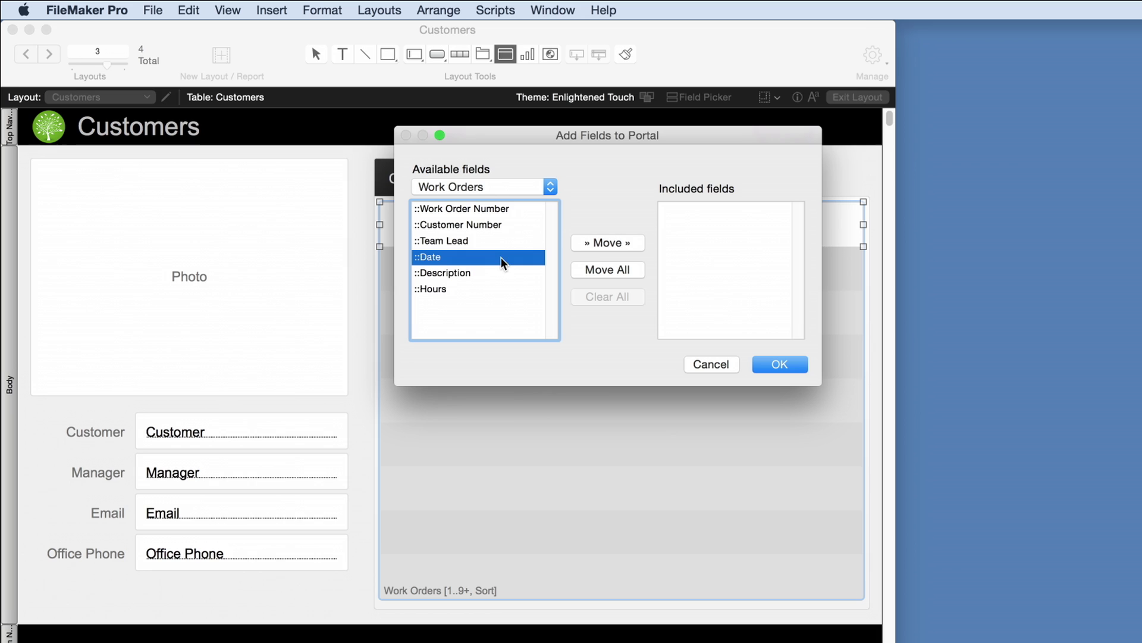
shift+click(499, 288)
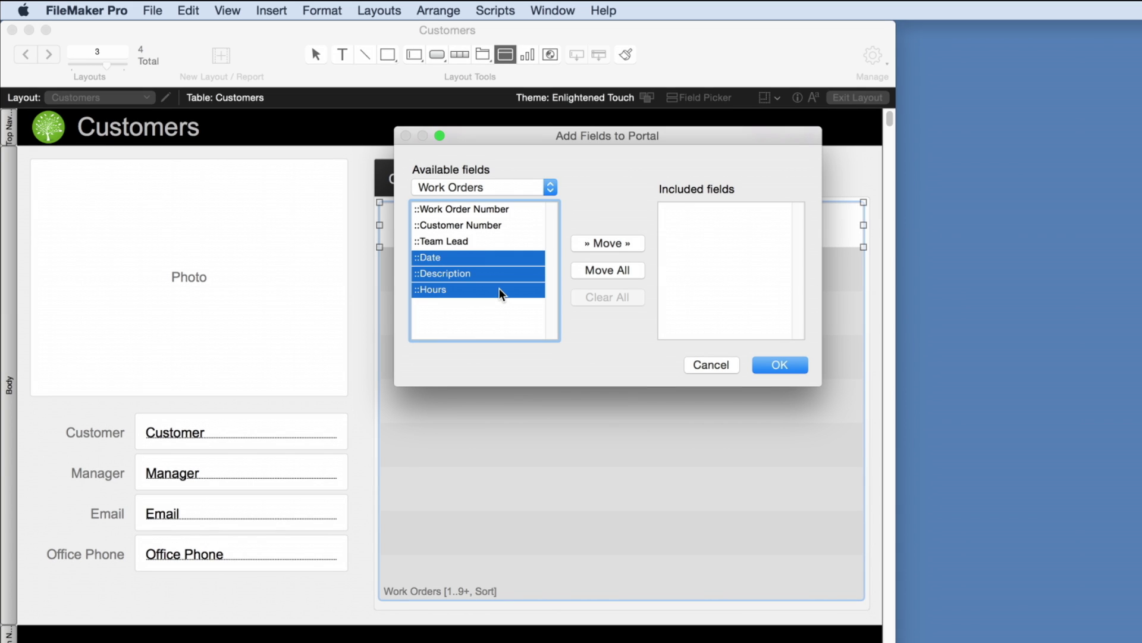
click(607, 244)
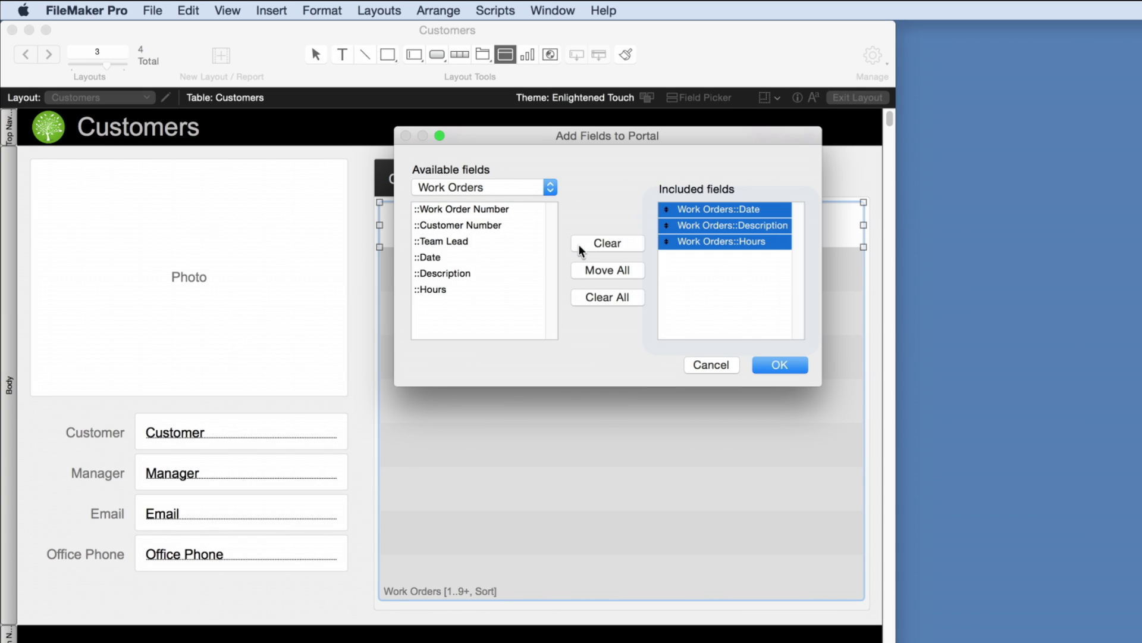
click(763, 365)
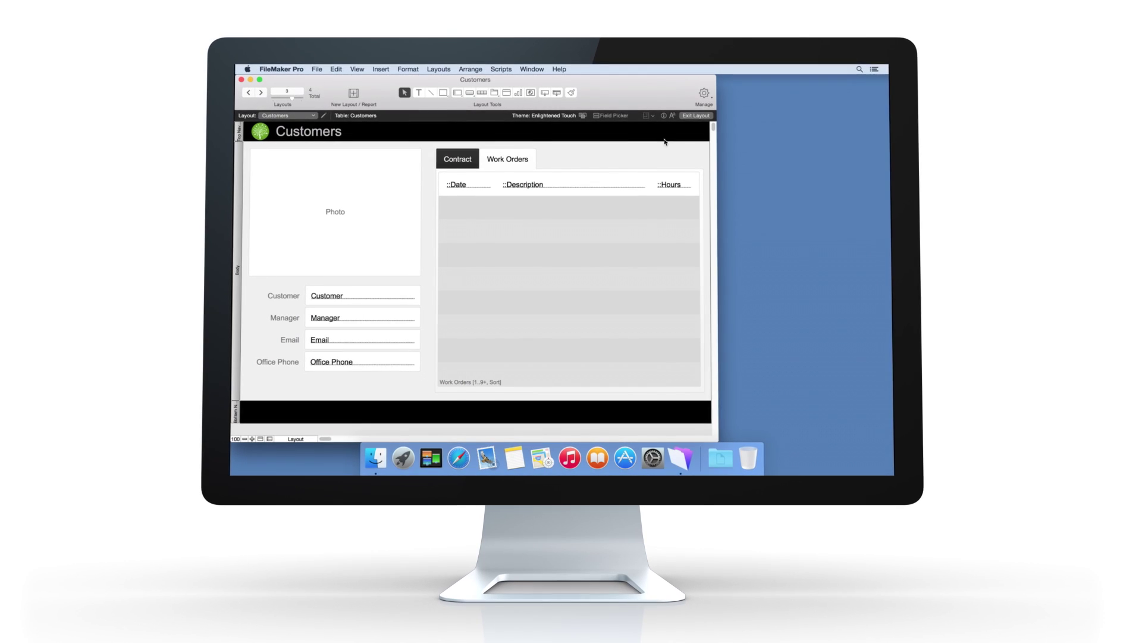
click(695, 116)
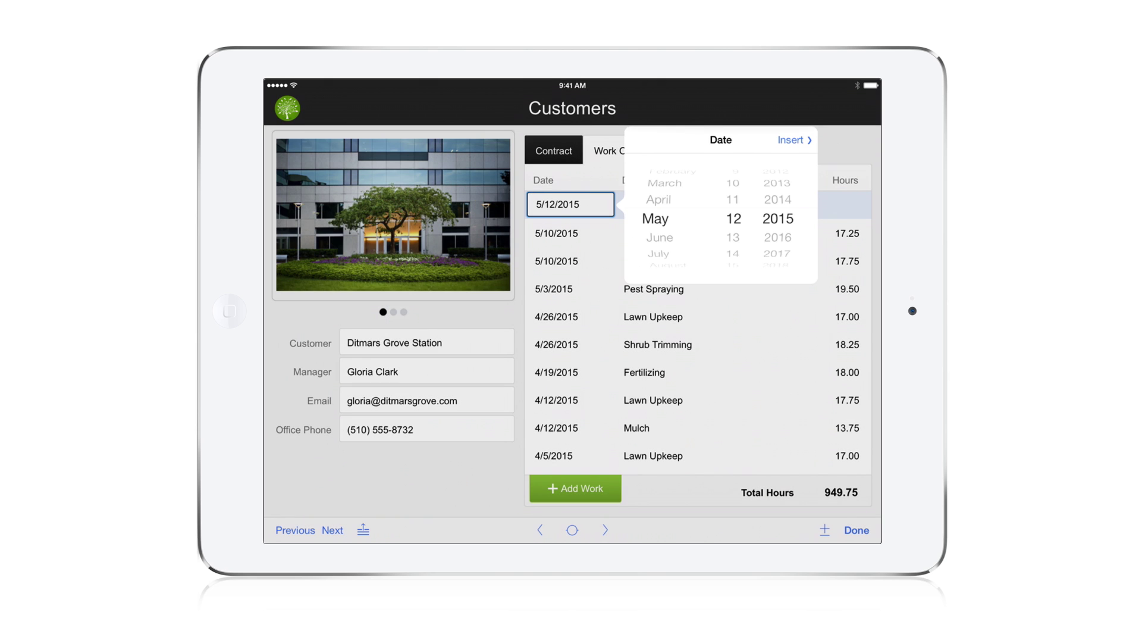
On the iPad, enter 5.5 hours for the 5/12/2015 Mulch work order of Ditmars Grove Station
click(833, 204)
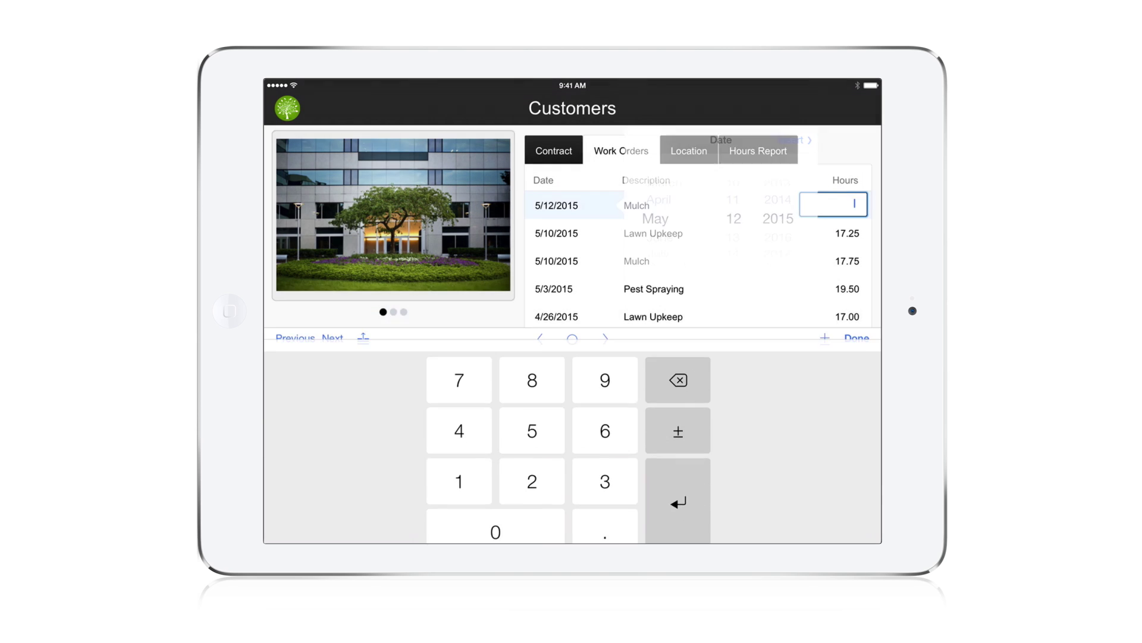
text(5.5)
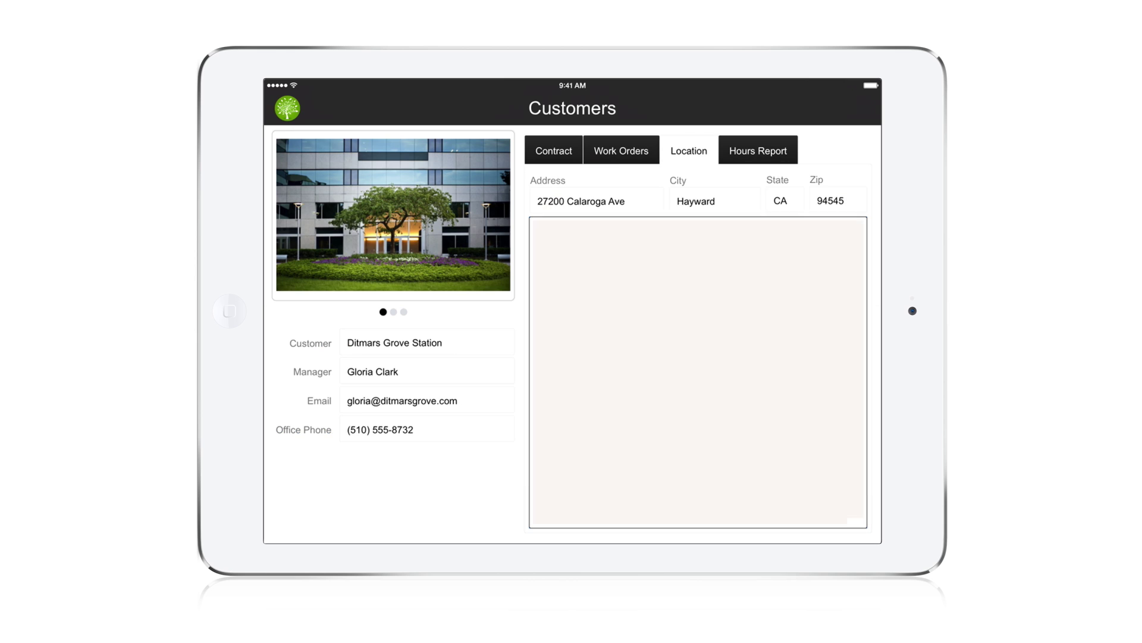